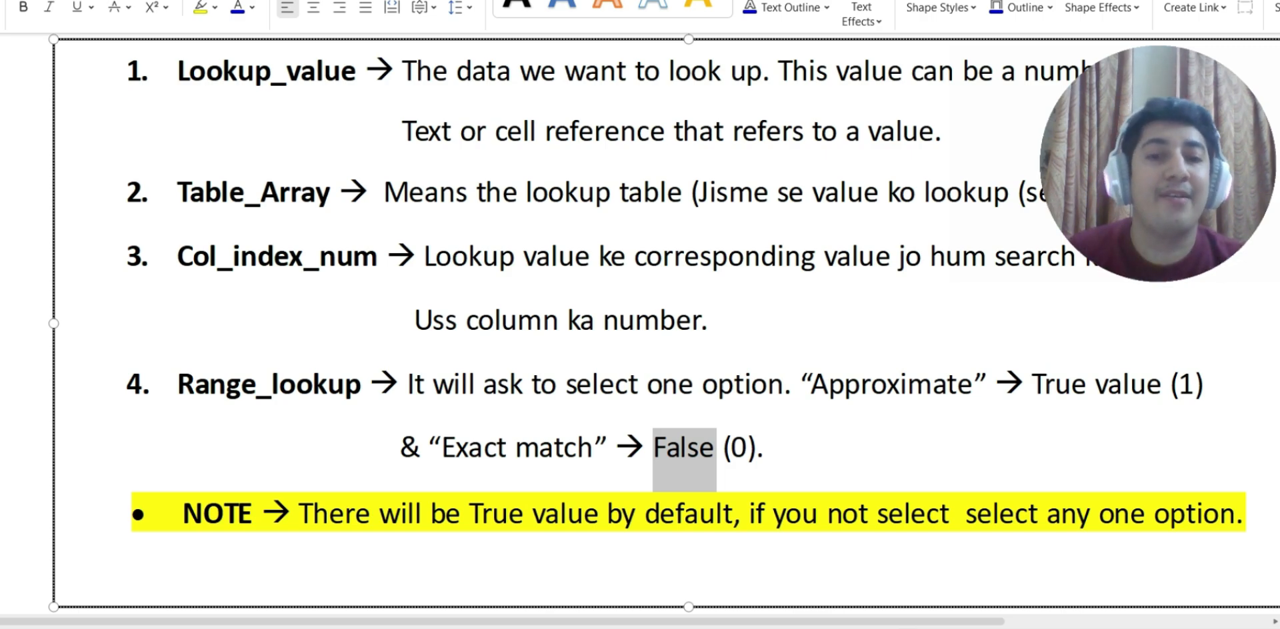
Review the notes on the VLOOKUP syntax and its arguments.
scroll(640, 320, down, 1)
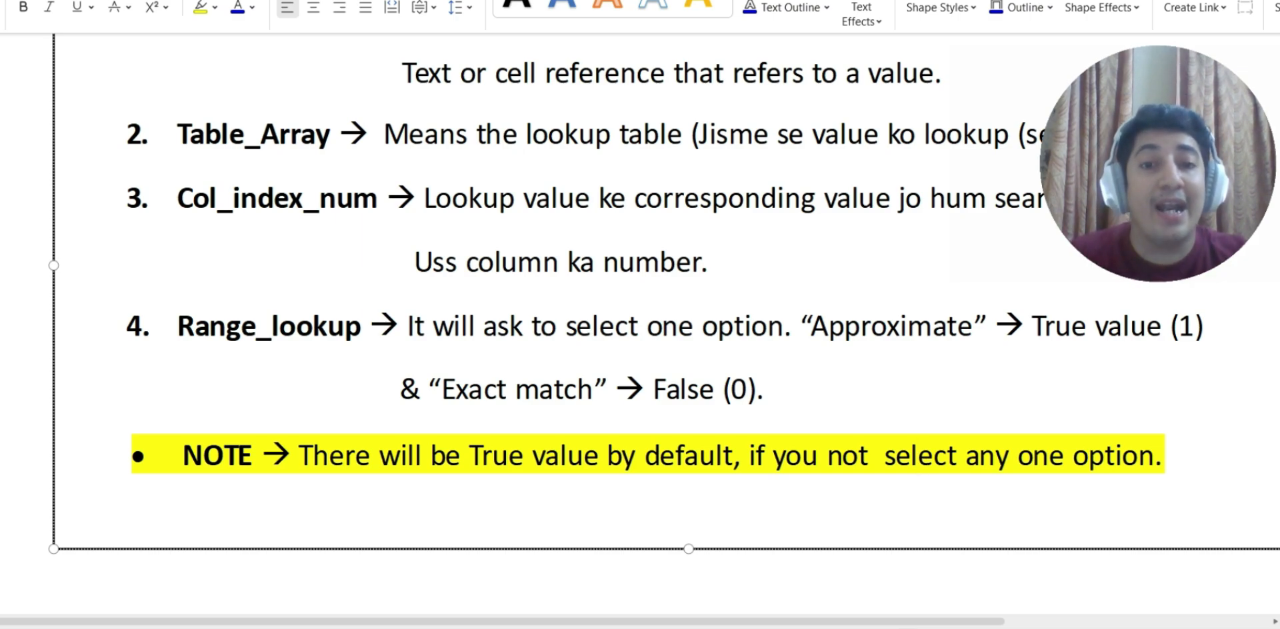
scroll(640, 307, up, 5)
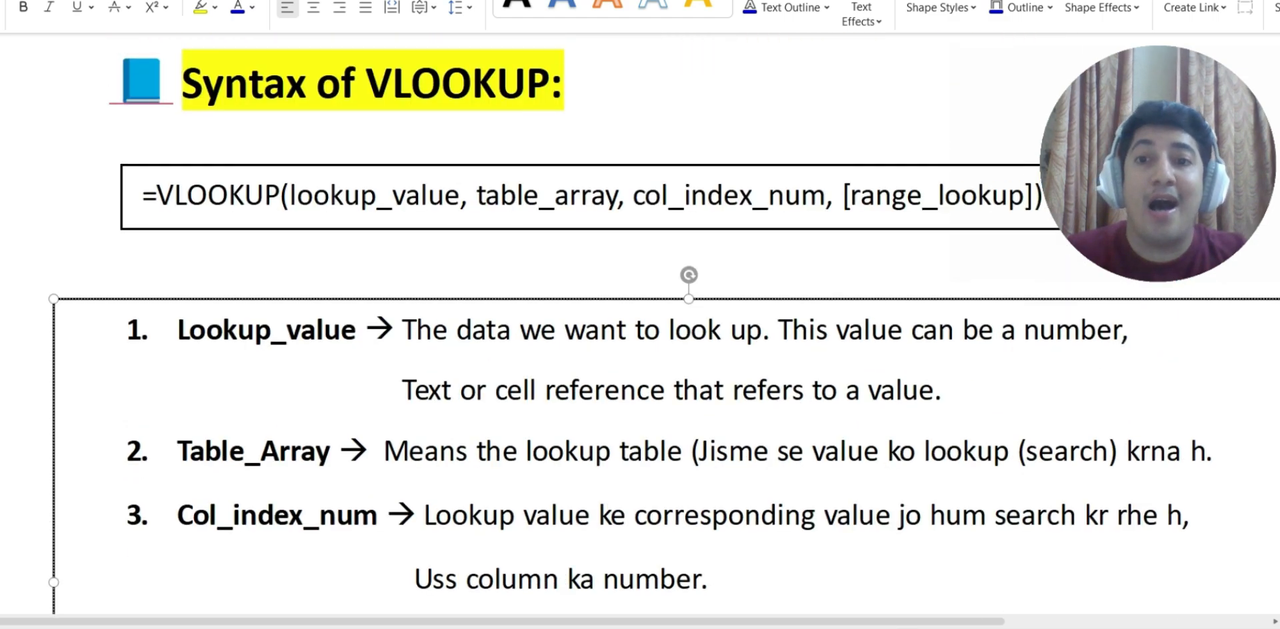
scroll(640, 307, up, 3)
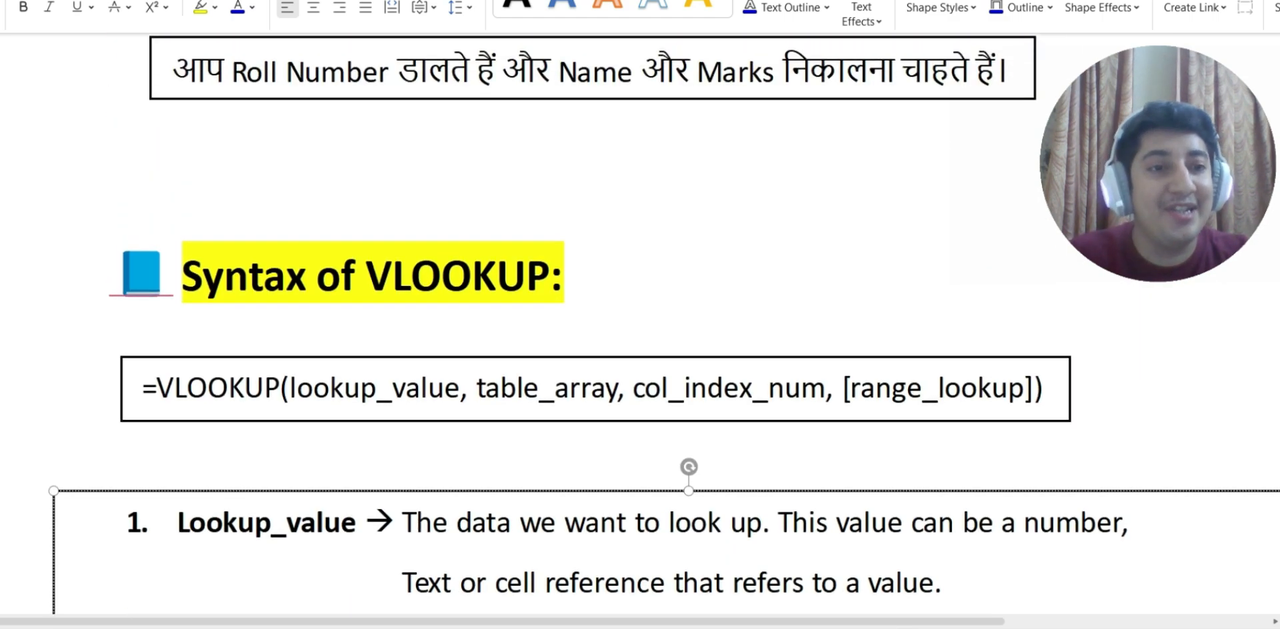
scroll(640, 307, up, 1)
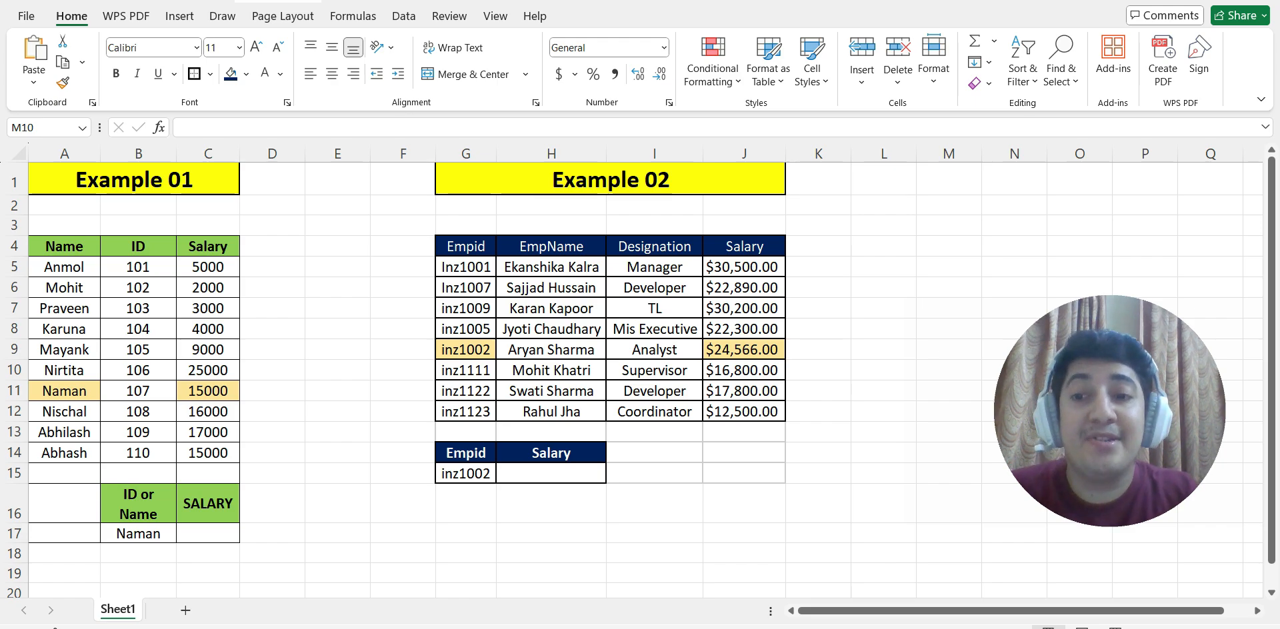
Start a VLOOKUP formula in C17 under SALARY, using $B$17 as the absolute lookup value.
click(949, 371)
click(138, 533)
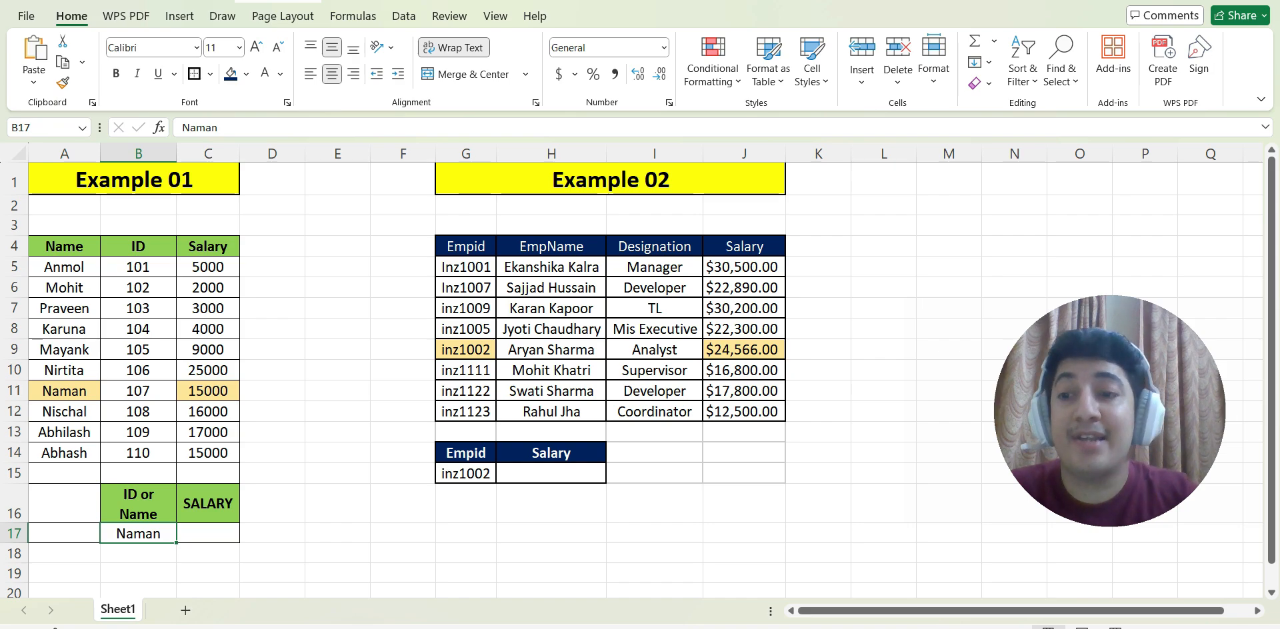
click(64, 392)
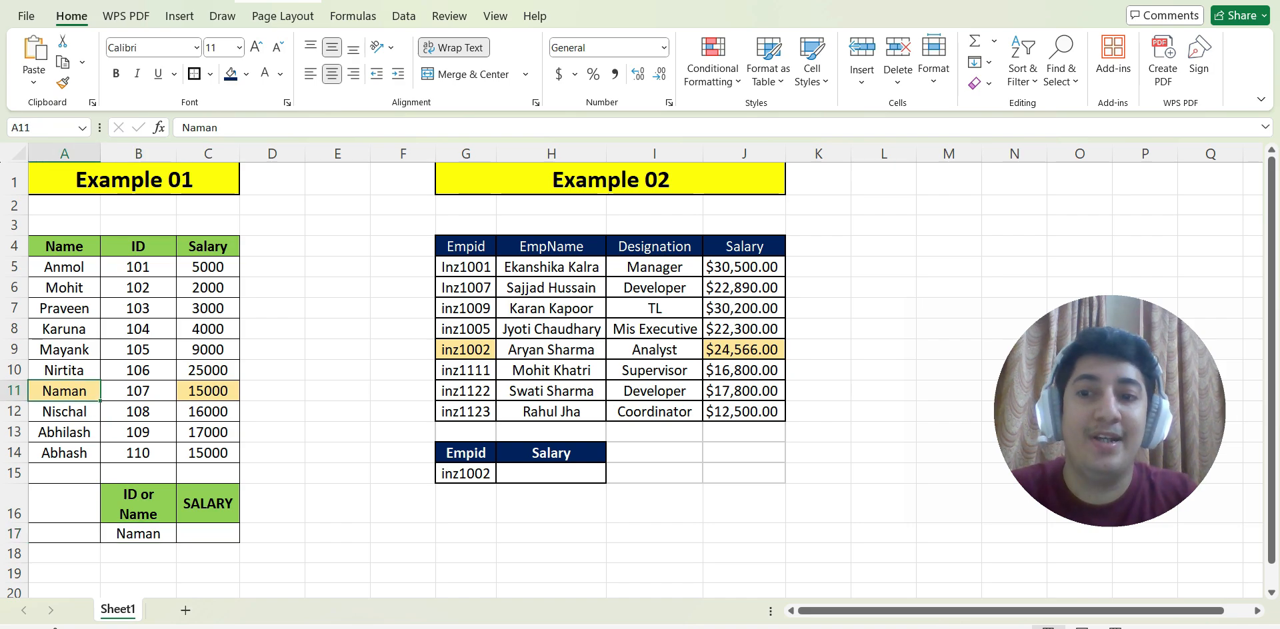
click(209, 391)
double_click(208, 533)
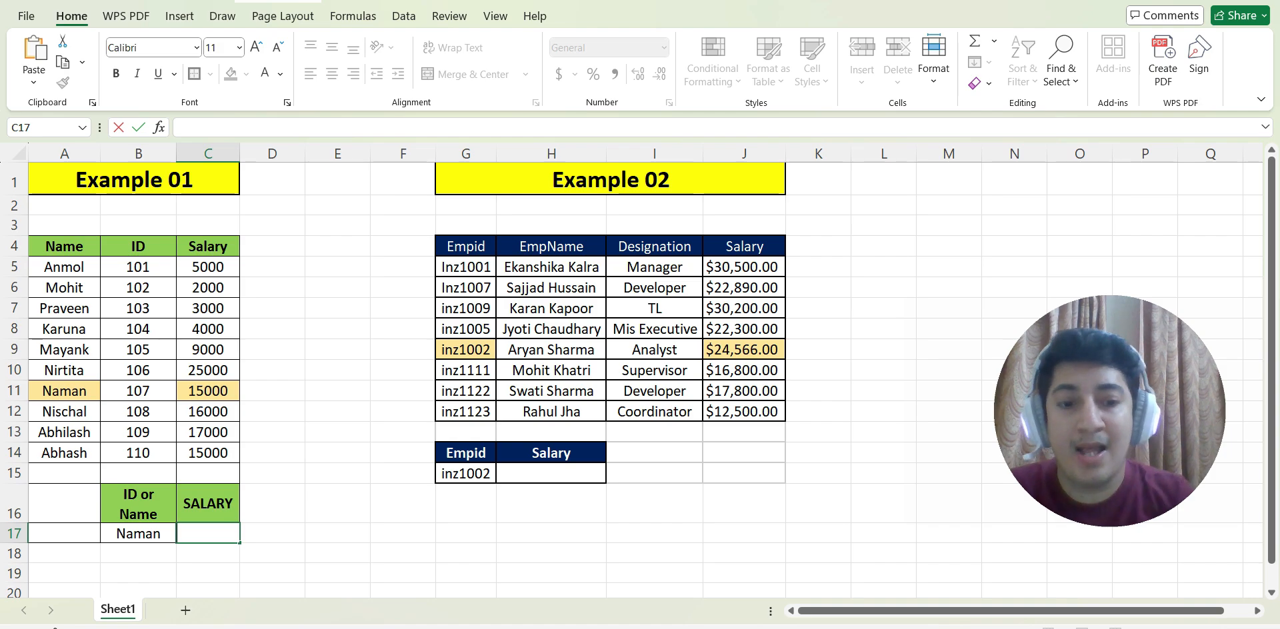
text(=)
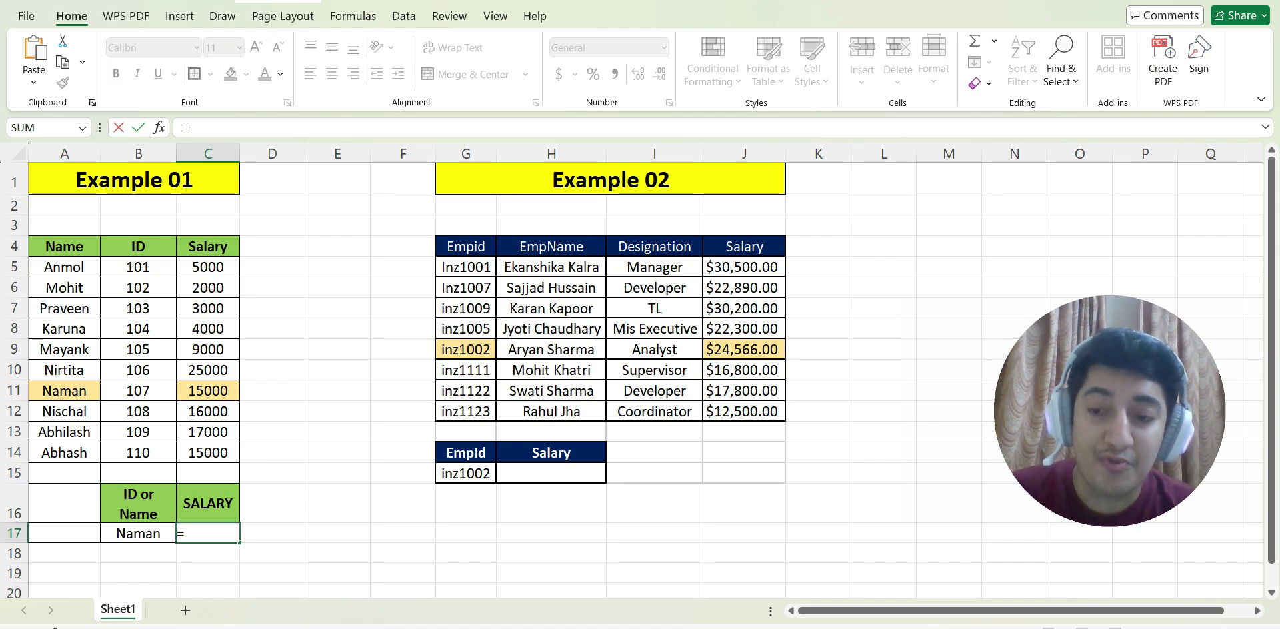
text(vlo)
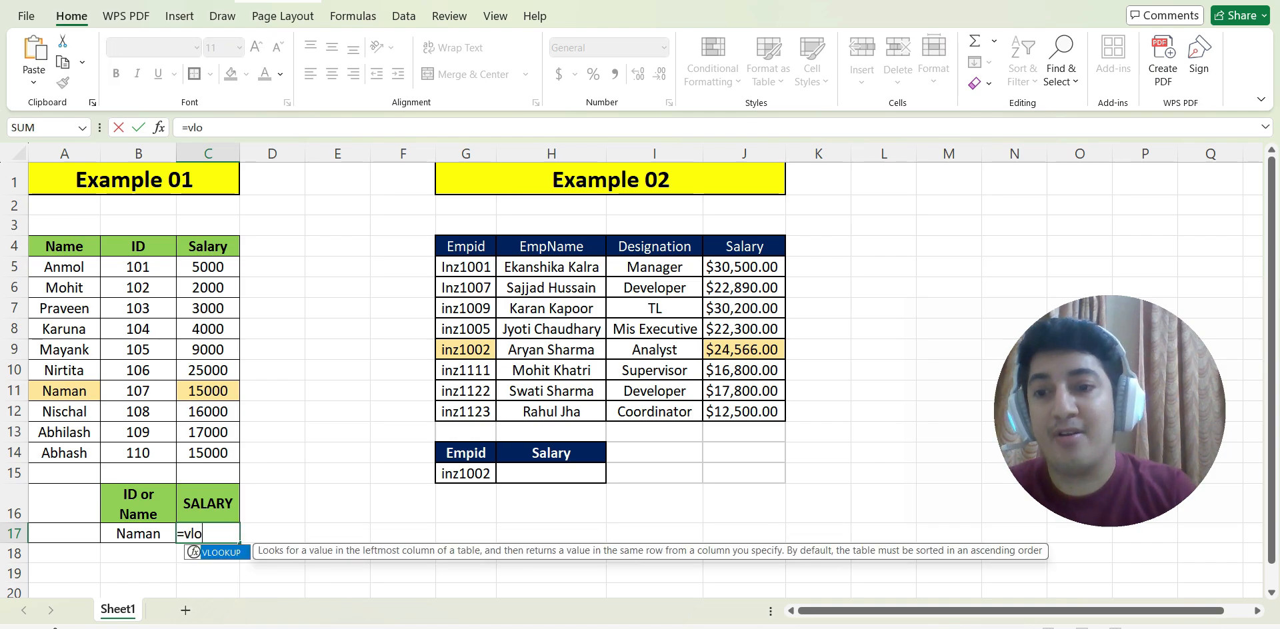
key(Tab)
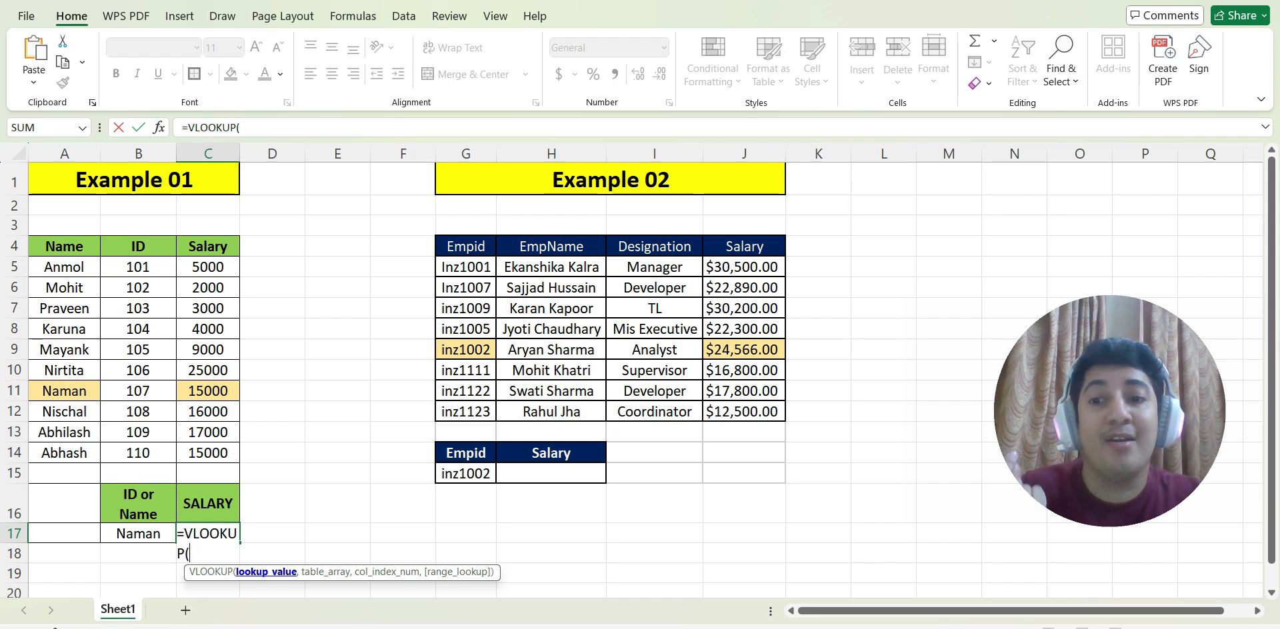
click(138, 534)
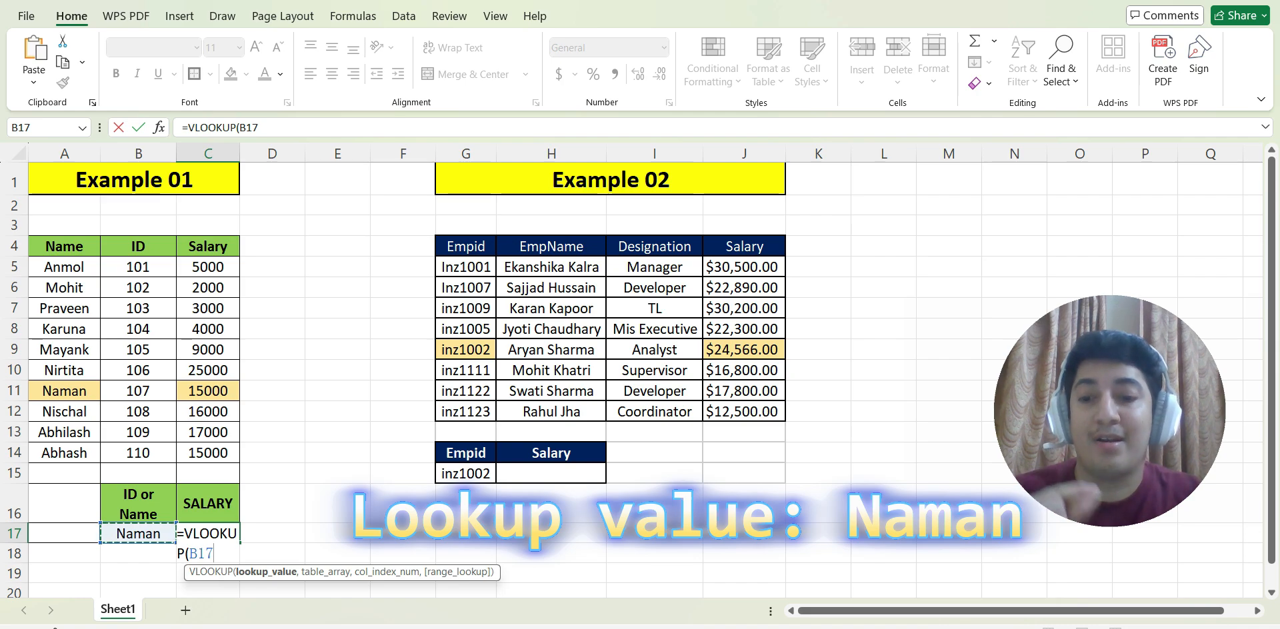
key(F4)
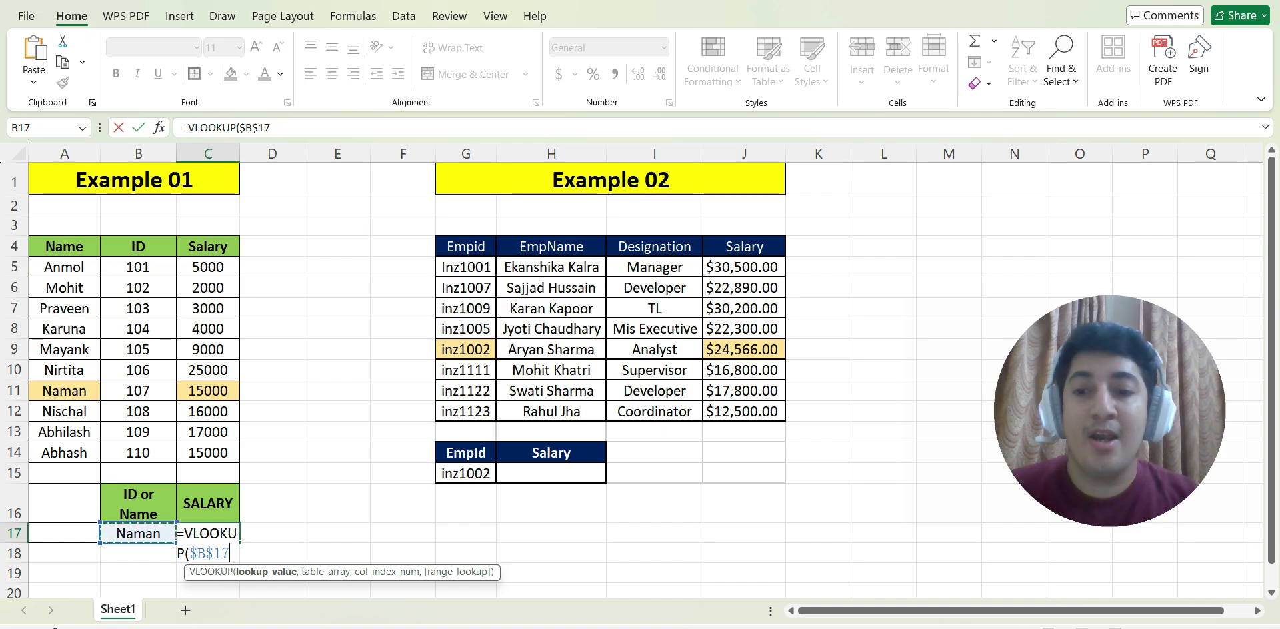
text(,)
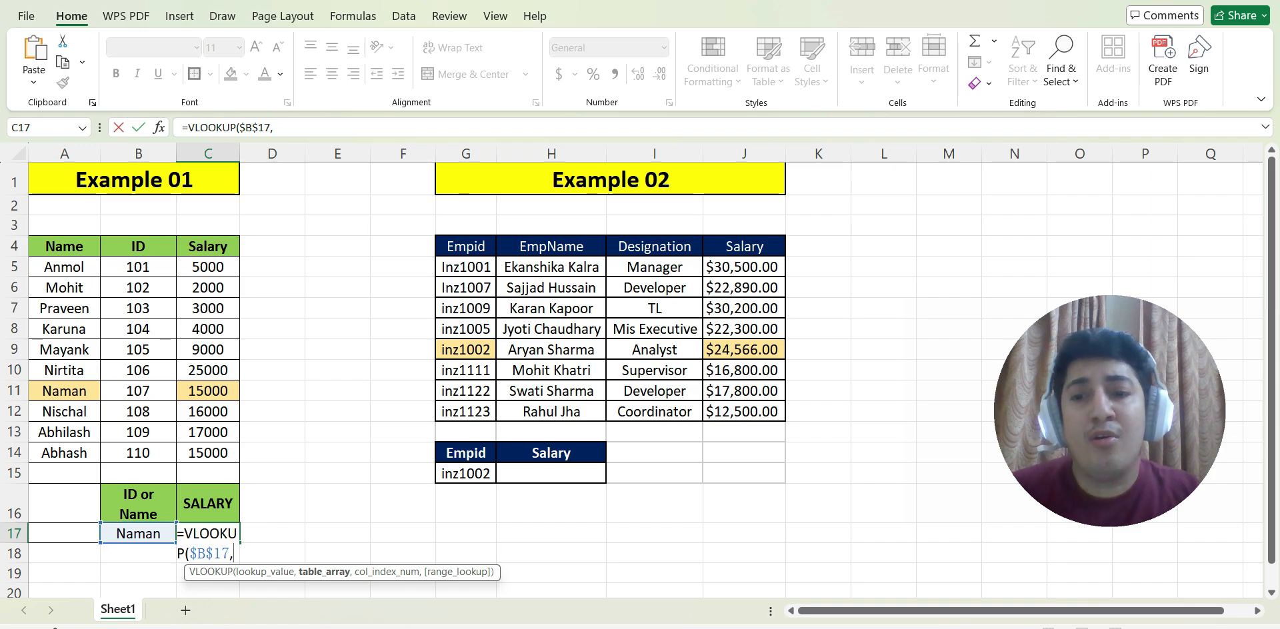
Complete the C17 formula with table array $A$5:$C$14, column index 3 and range lookup 0 for an exact match.
drag(64, 266, 230, 457)
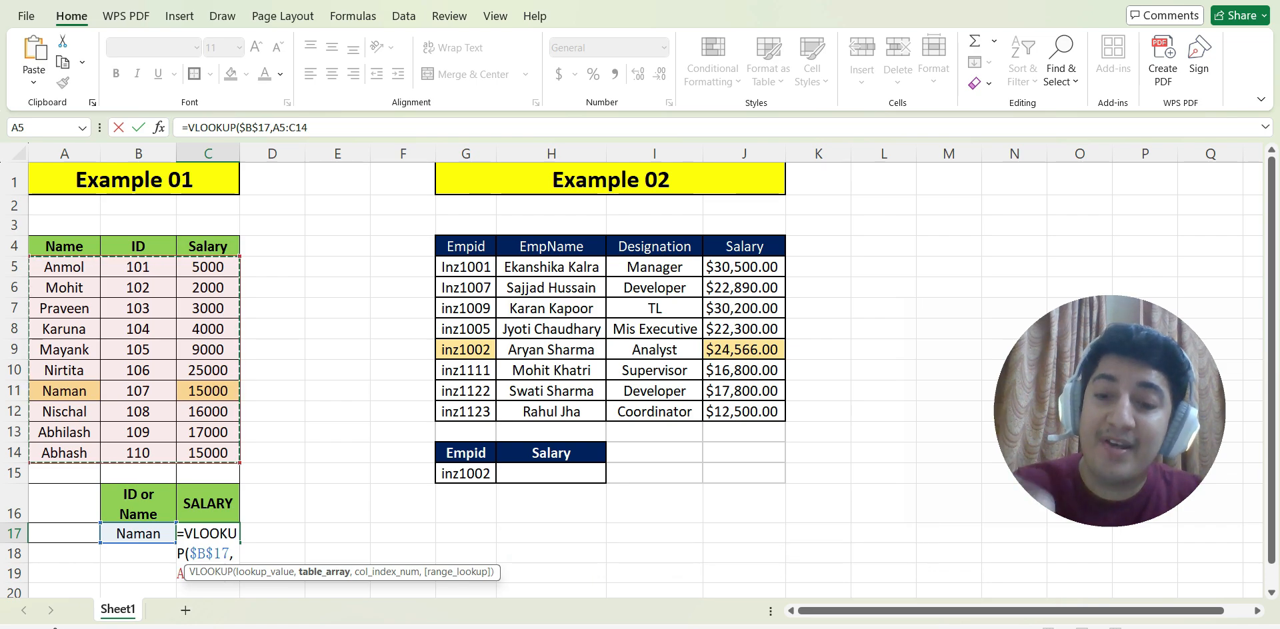
key(F4)
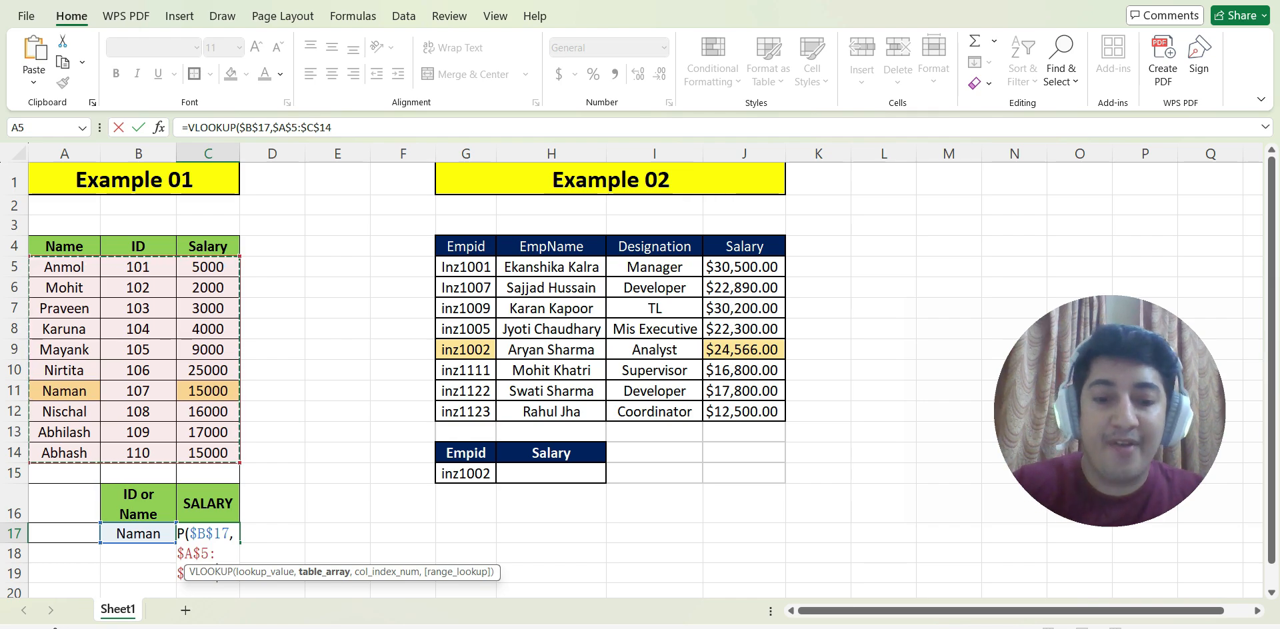
text(,)
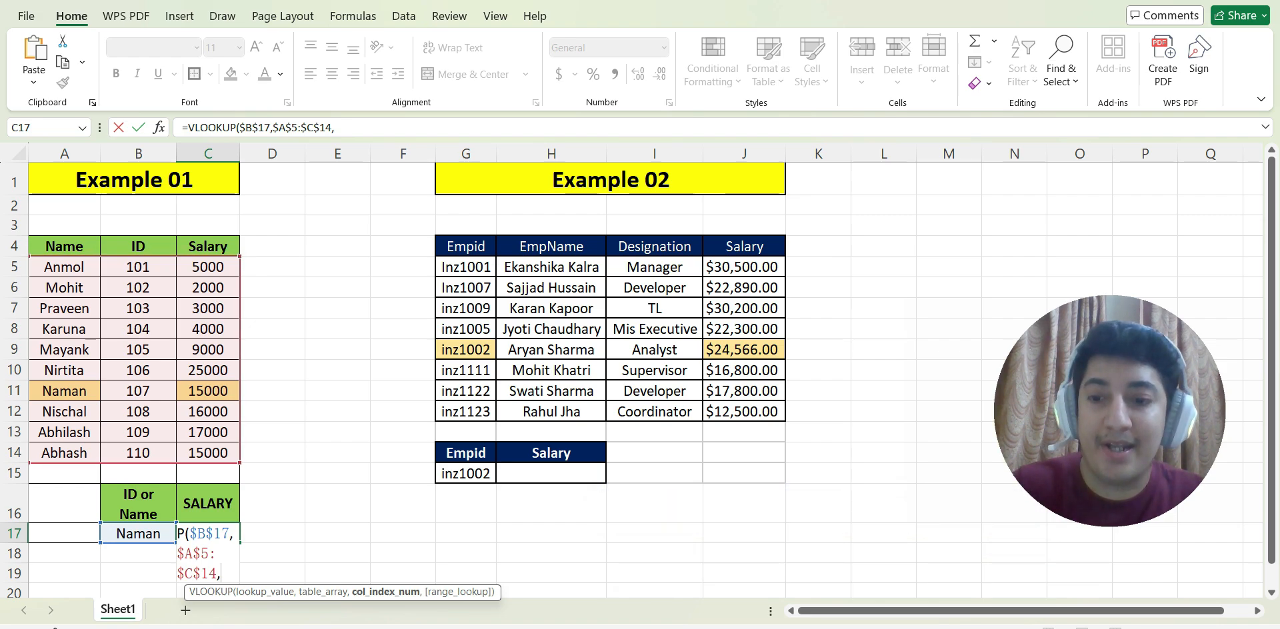
text(3,)
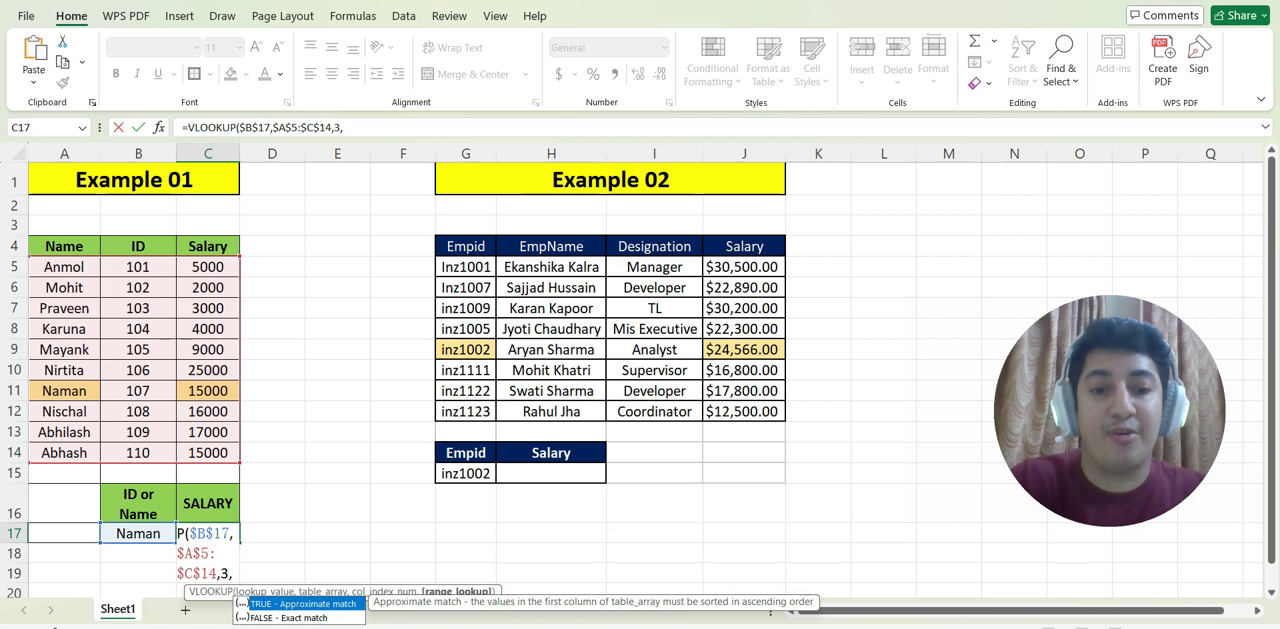
text(0)
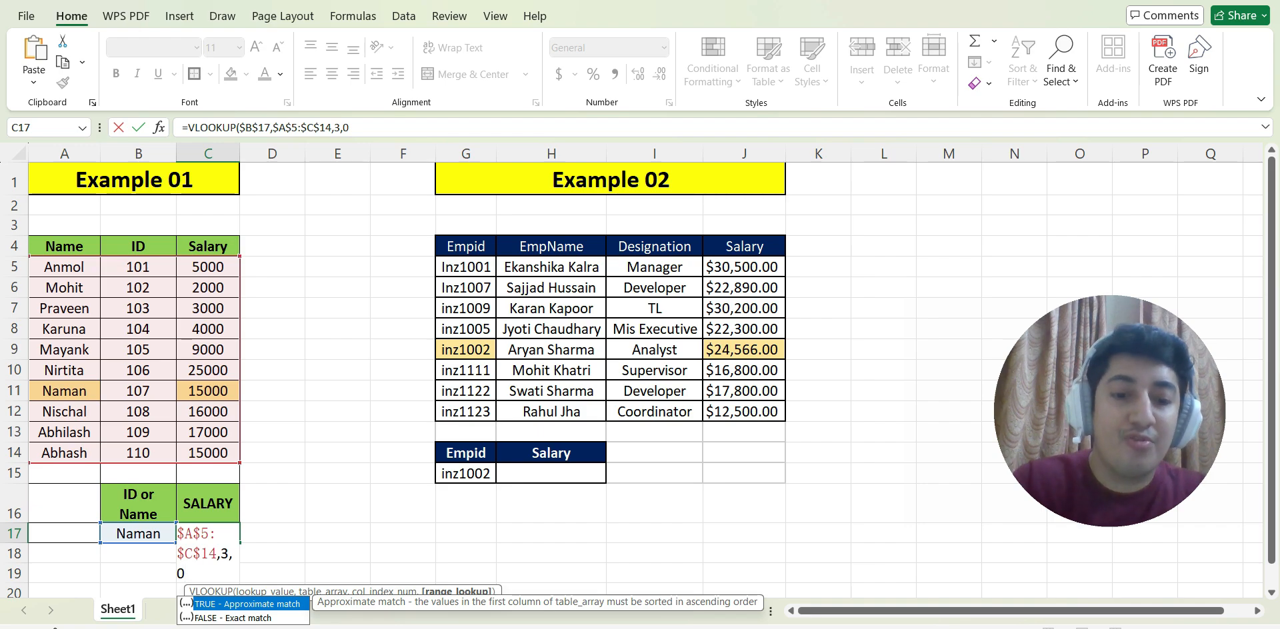
text())
key(Return)
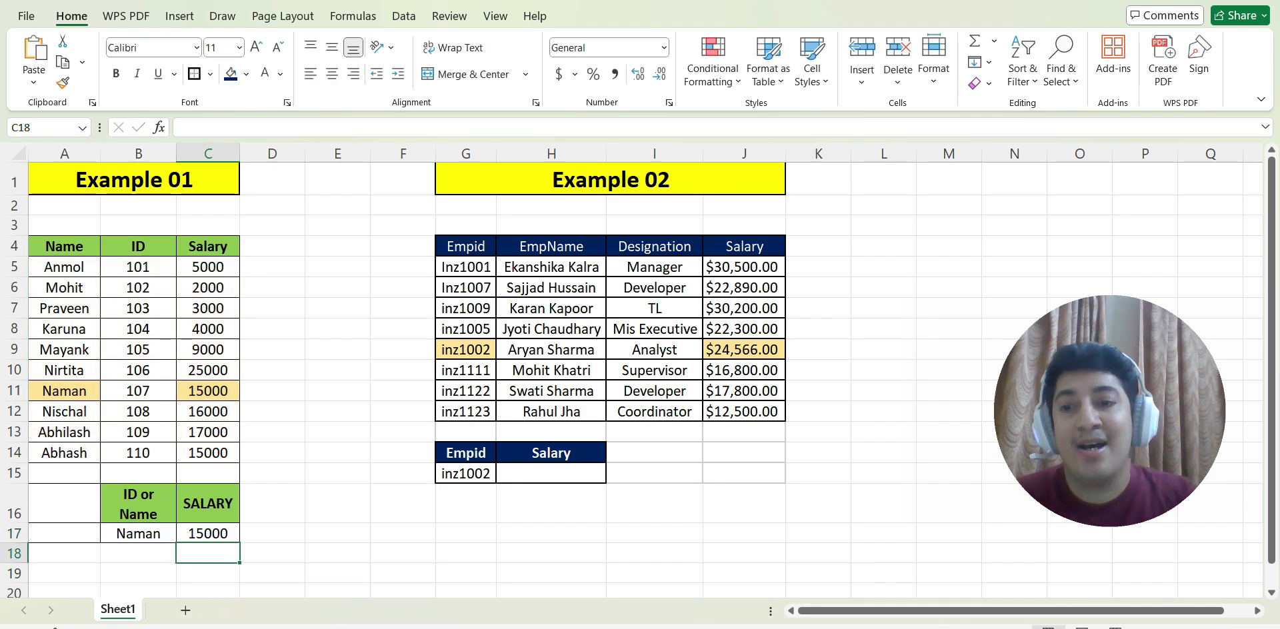
Test the Example 01 lookup by replacing the name in B17 with the one listed in A6.
click(208, 534)
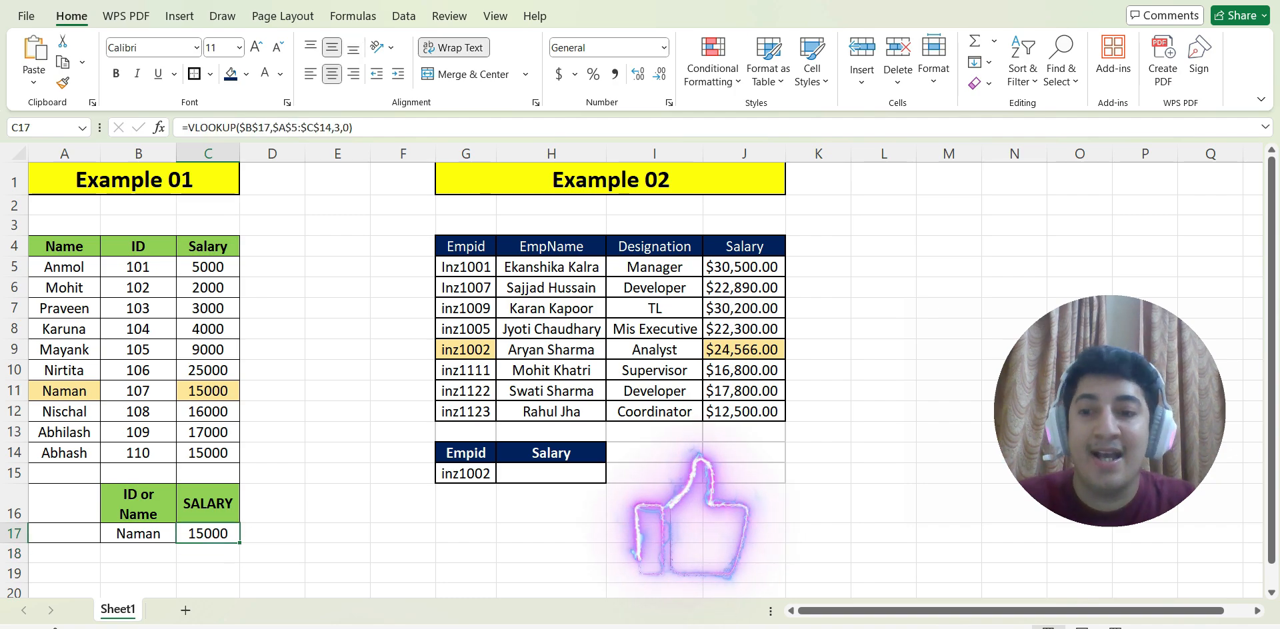
double_click(138, 534)
double_click(138, 534)
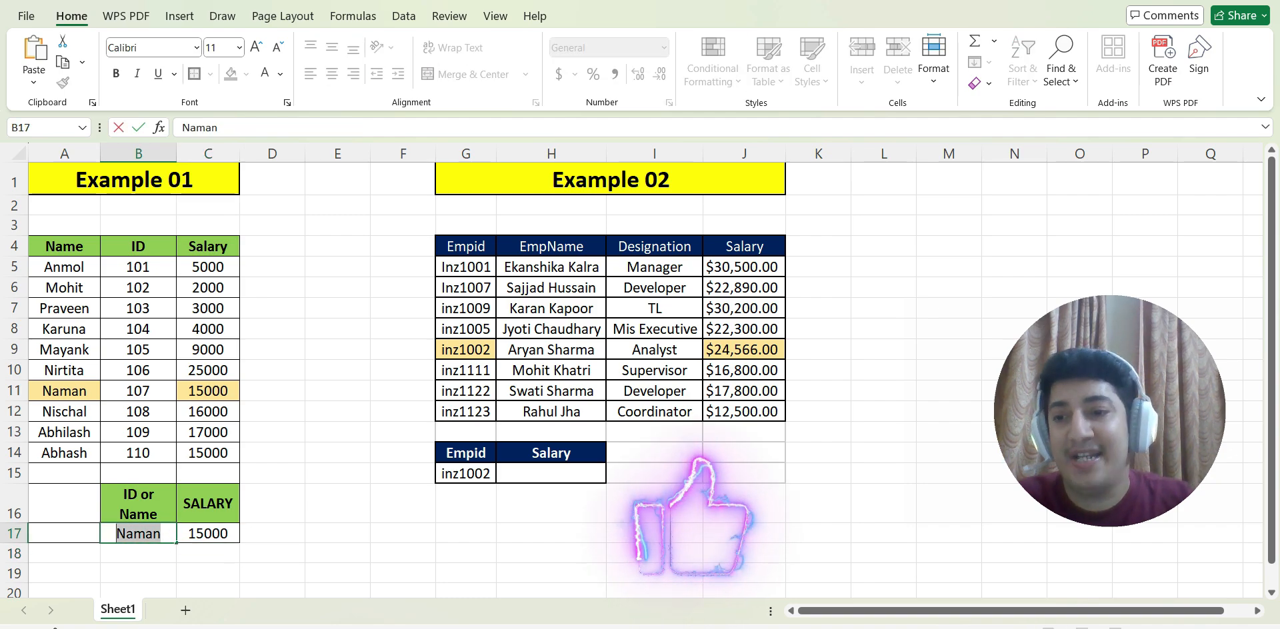
key(BackSpace)
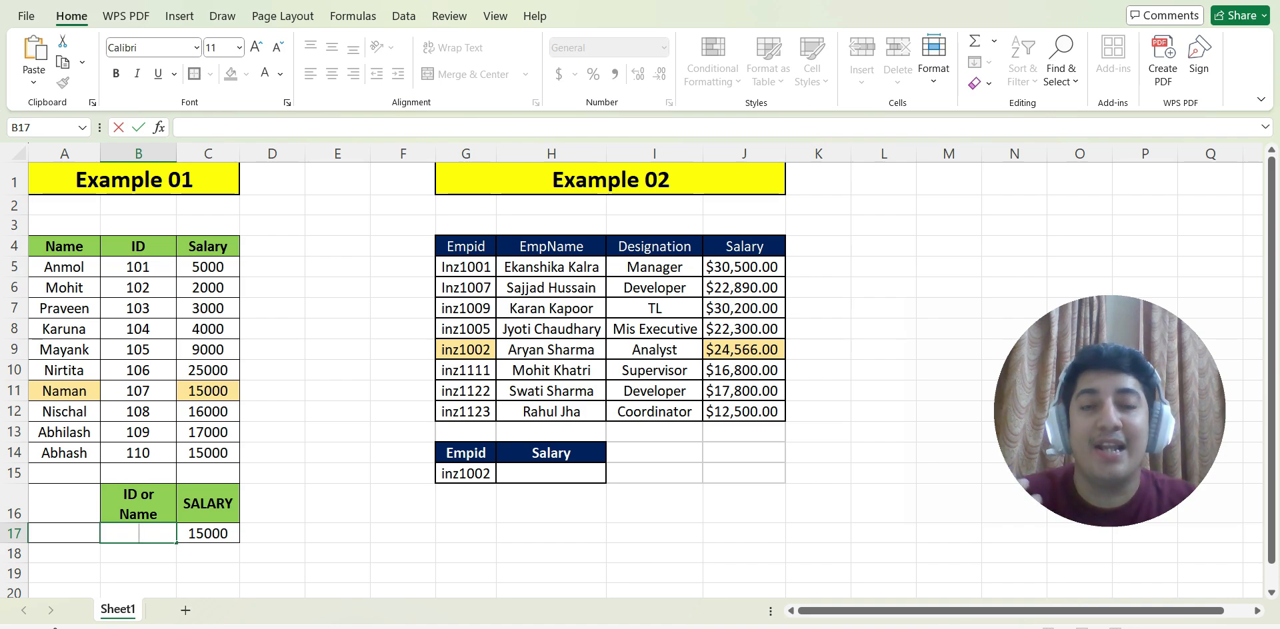
text(Mohit)
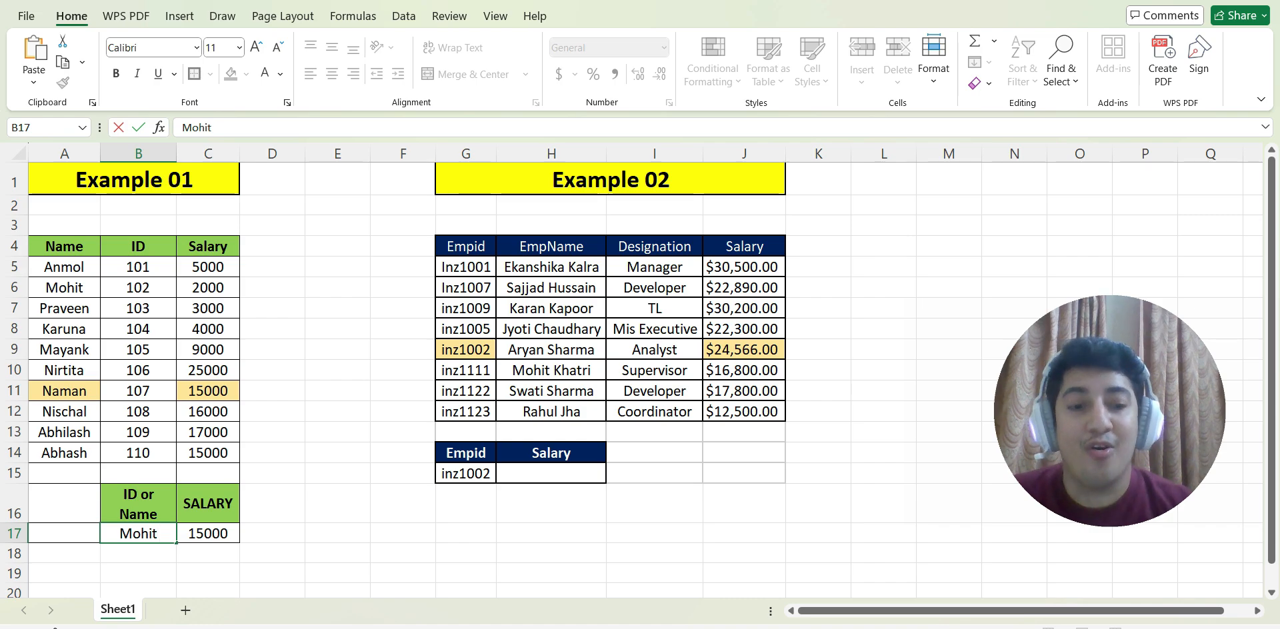
key(Return)
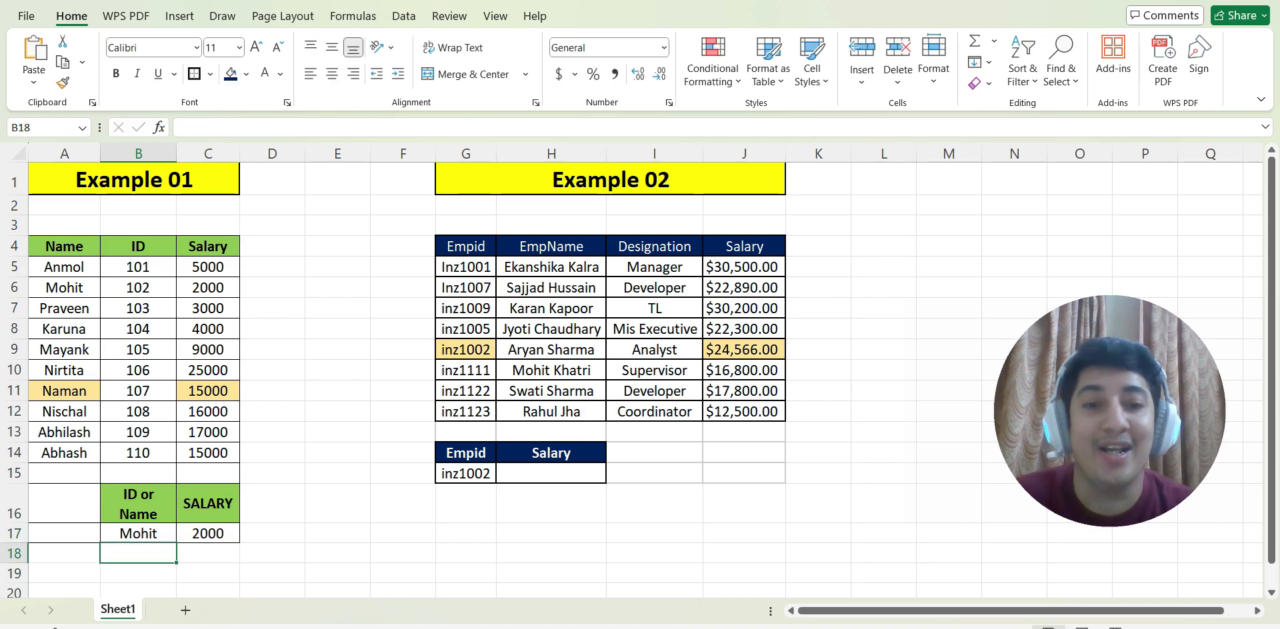
Replace the lookup name in B17 with the employee name listed in A9.
double_click(141, 534)
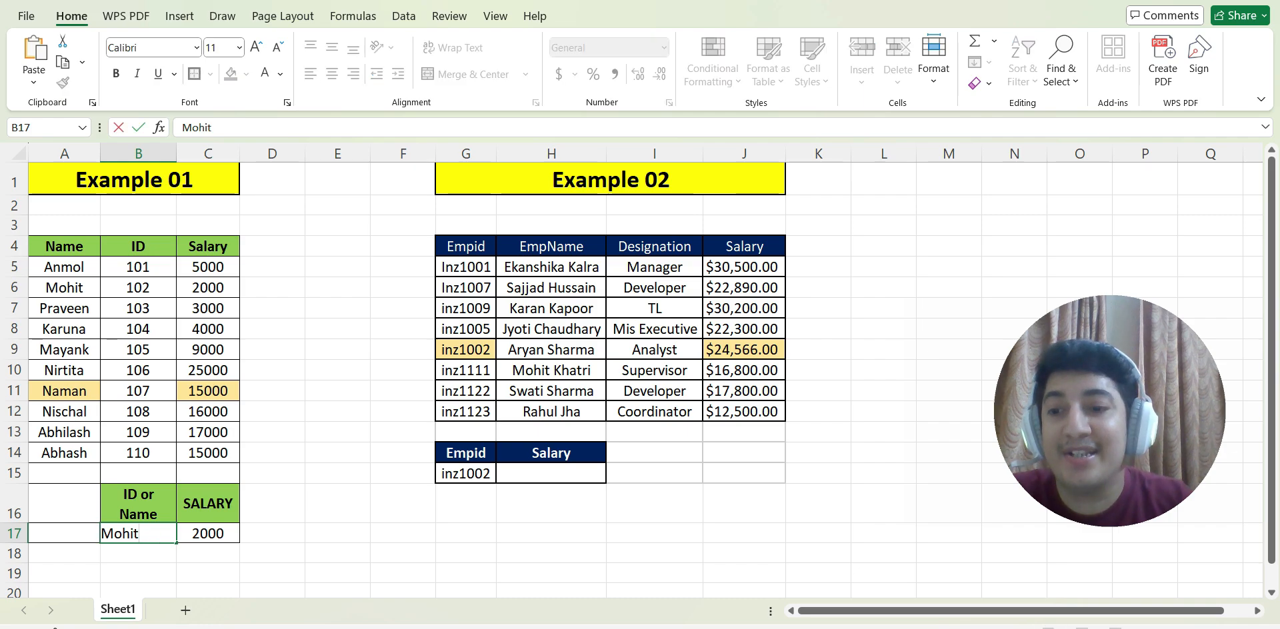
drag(141, 534, 102, 534)
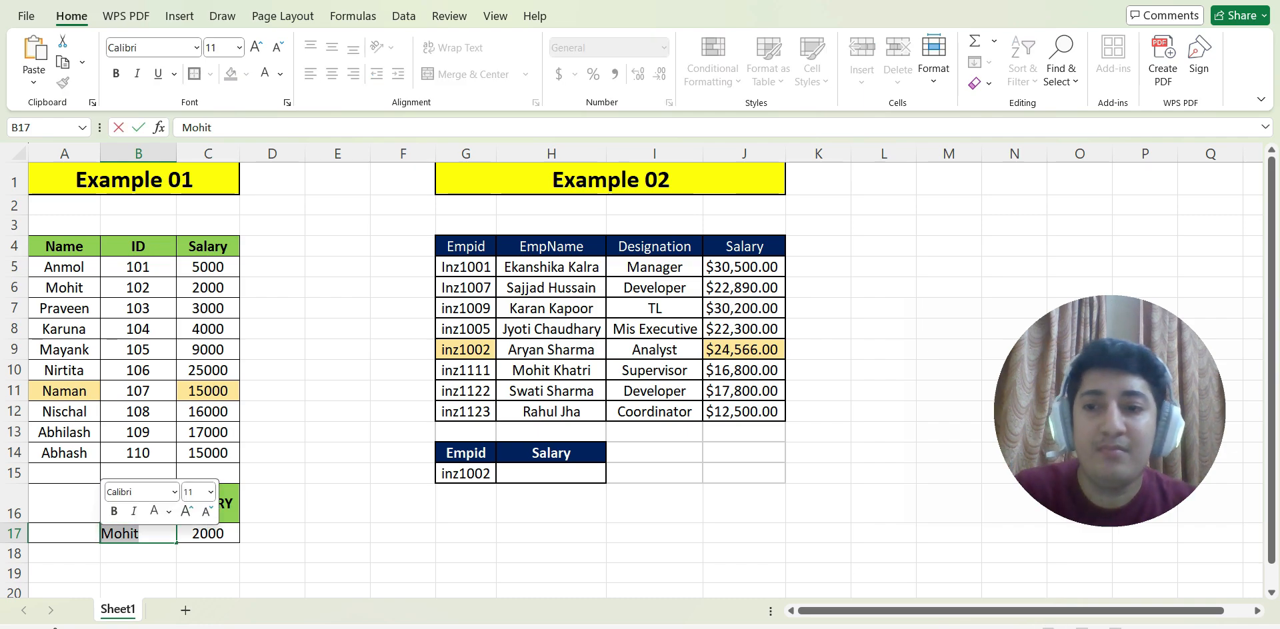
text(Mayank)
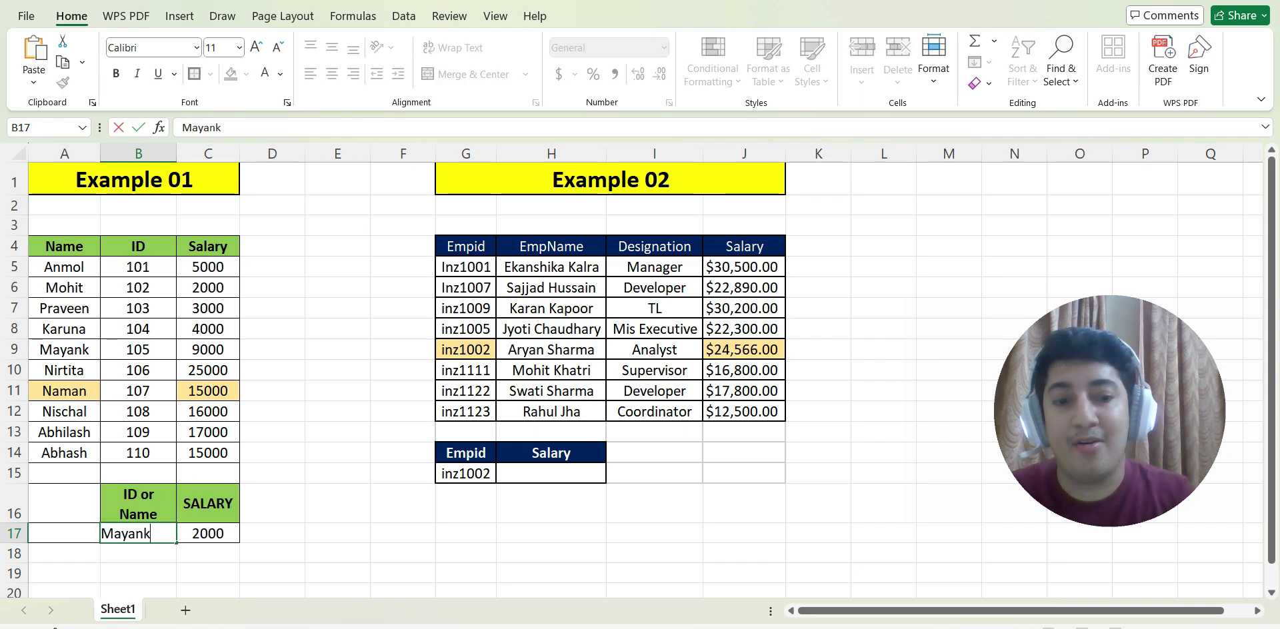
key(Return)
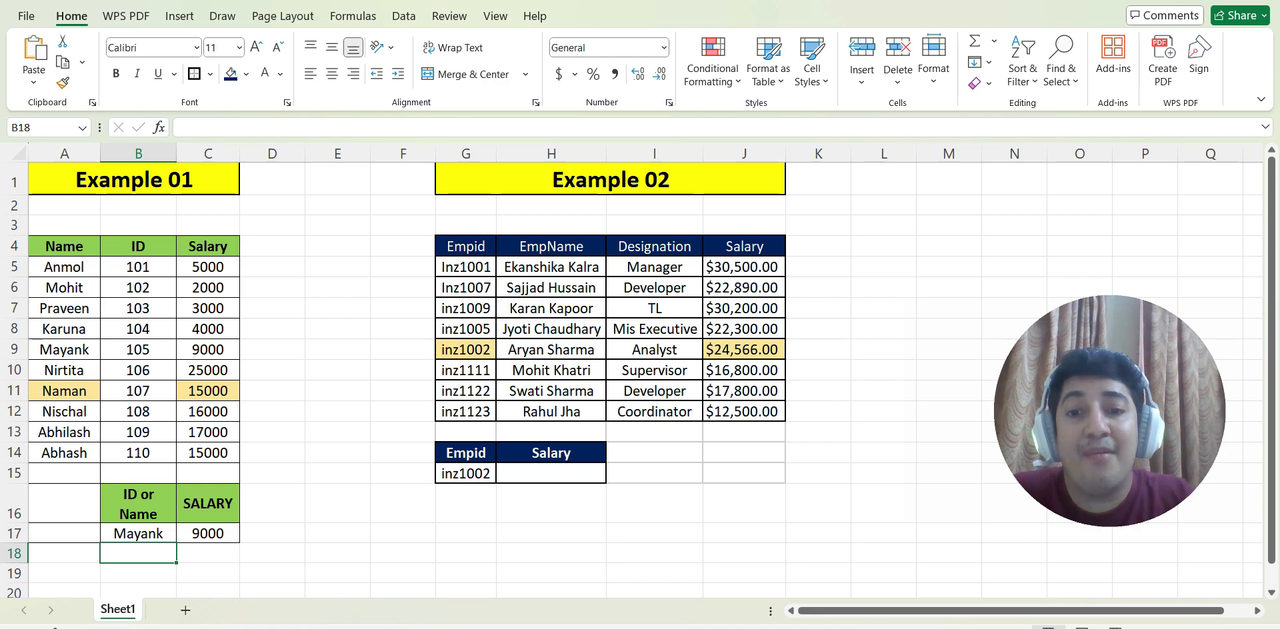
Start a VLOOKUP formula in H15 under Salary, using $G$15 as the absolute lookup value.
click(466, 475)
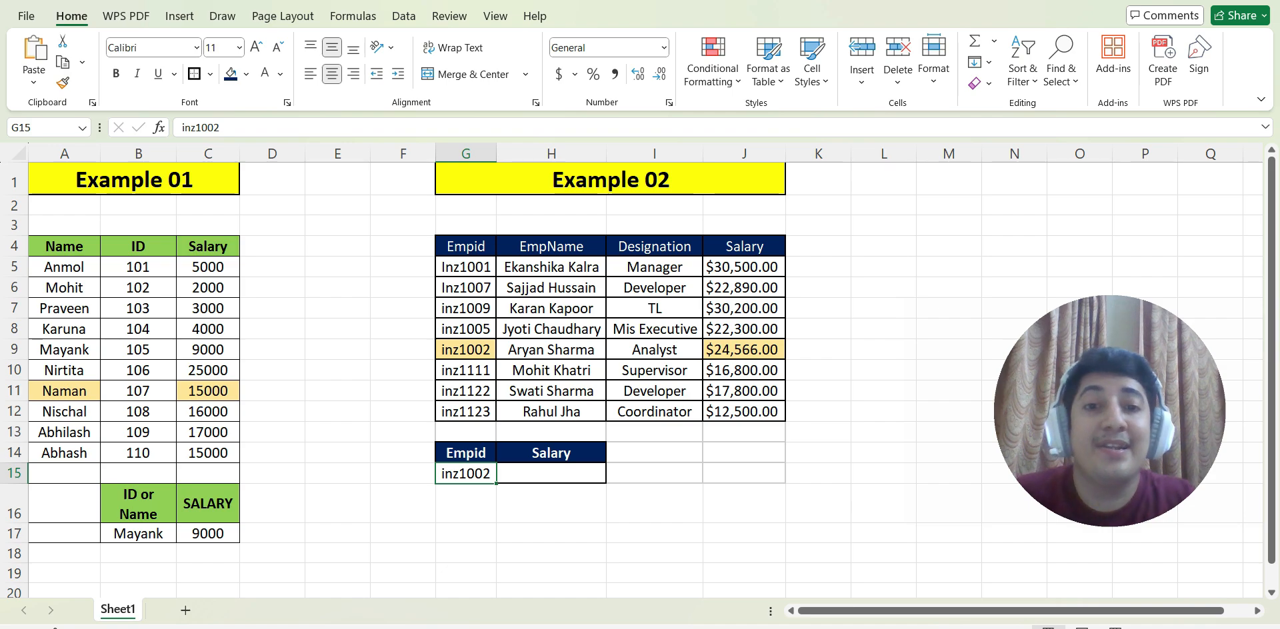
click(551, 474)
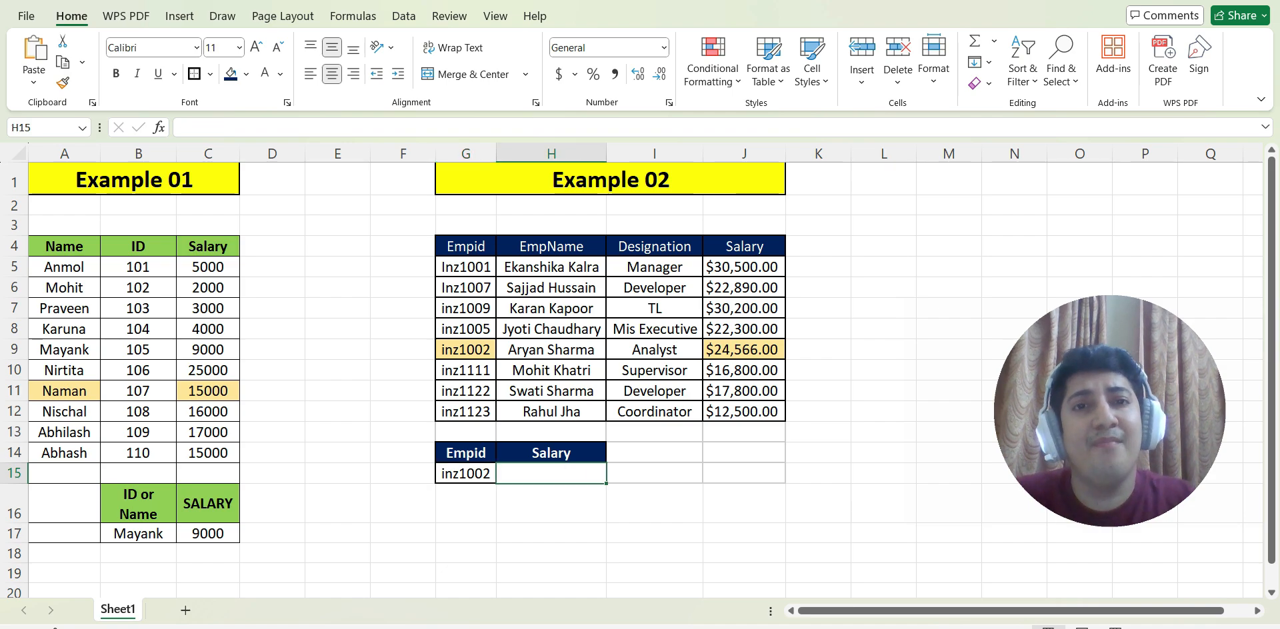
key(F2)
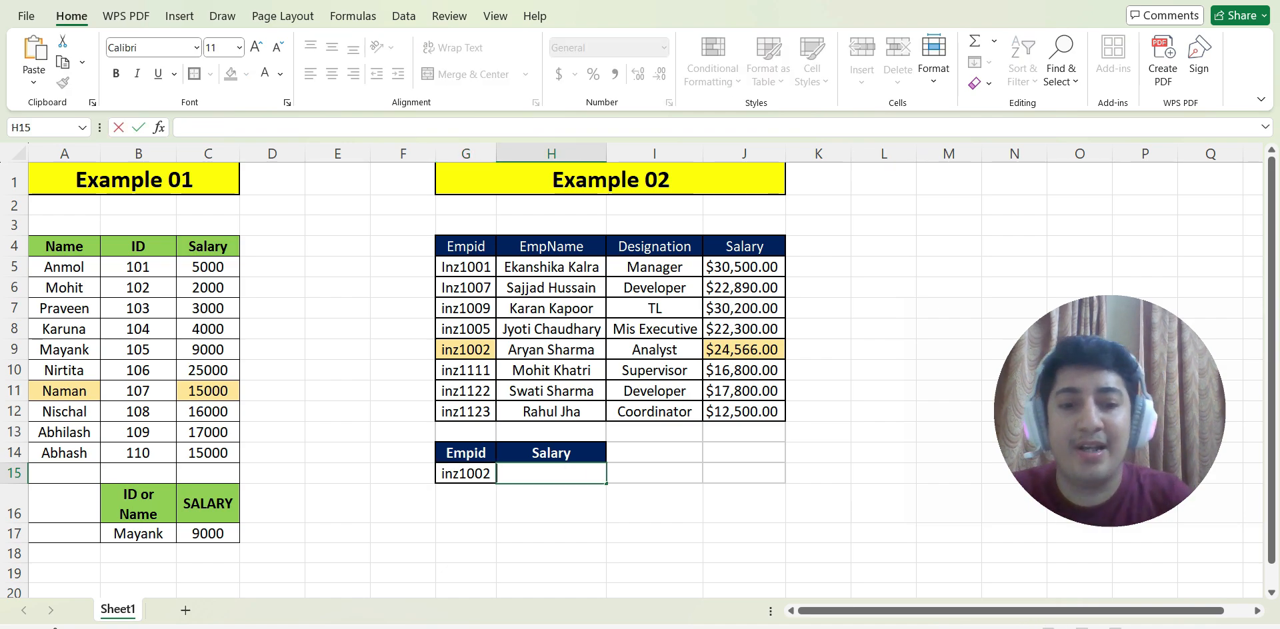
text(=vl)
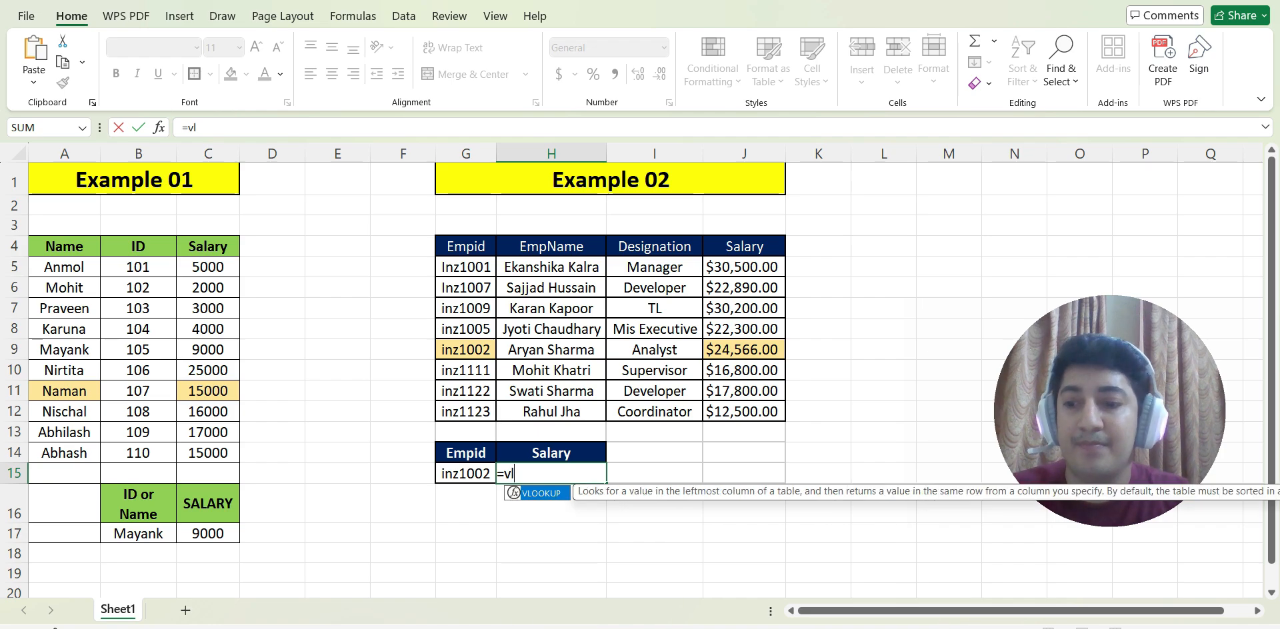
key(Tab)
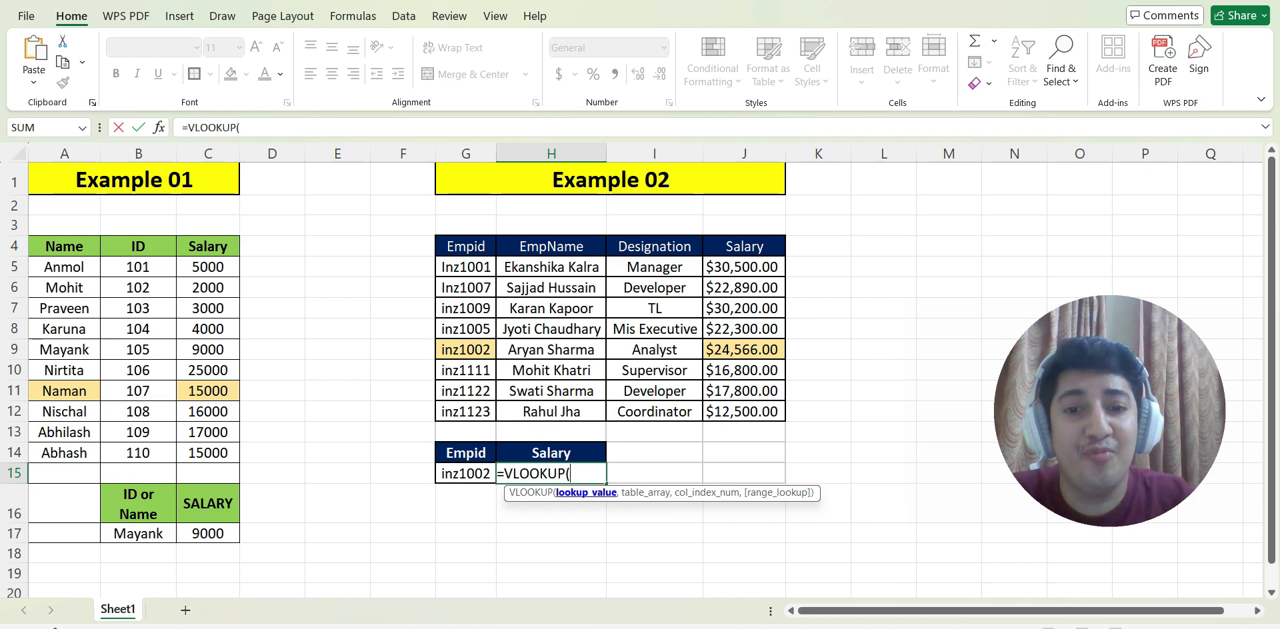
key(Left)
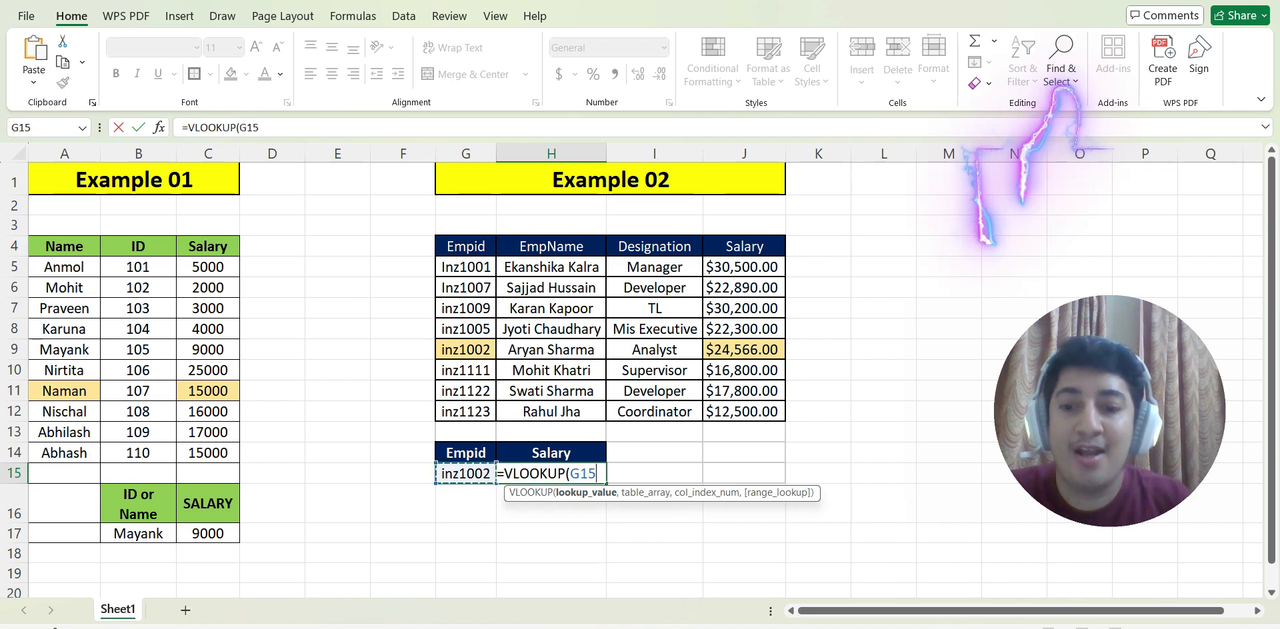
key(F4)
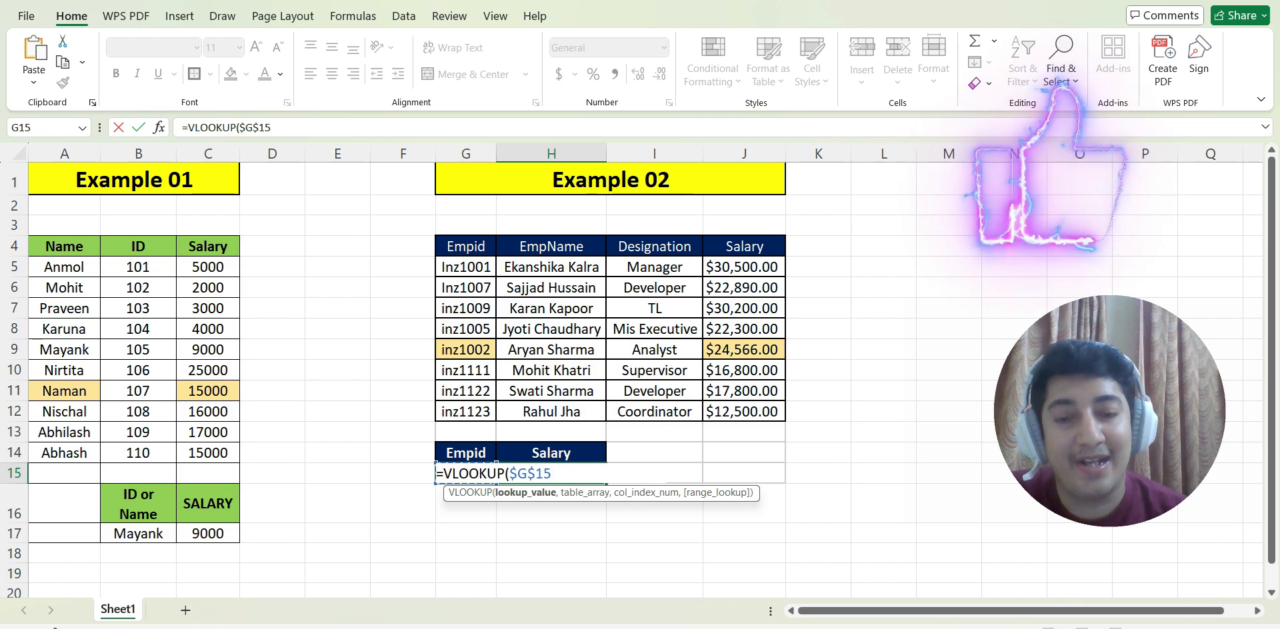
text(,)
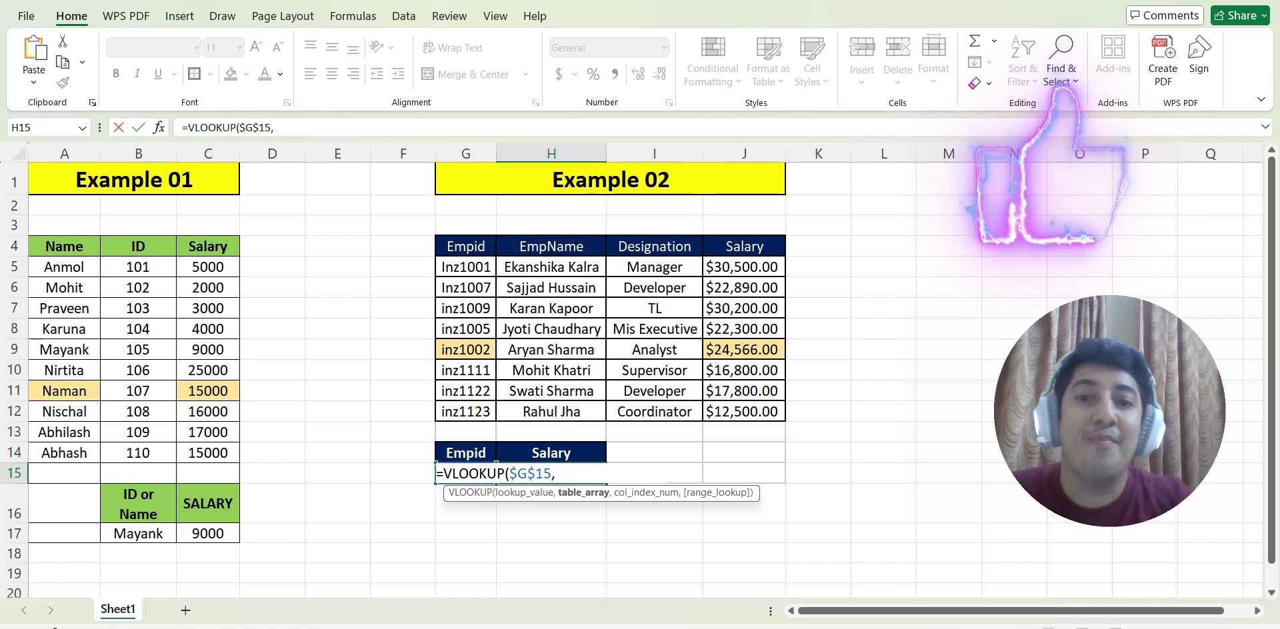
Complete the H15 formula with table array $G$5:$J$12, column index 4 and range lookup 0 for an exact match.
click(465, 267)
drag(465, 268, 747, 413)
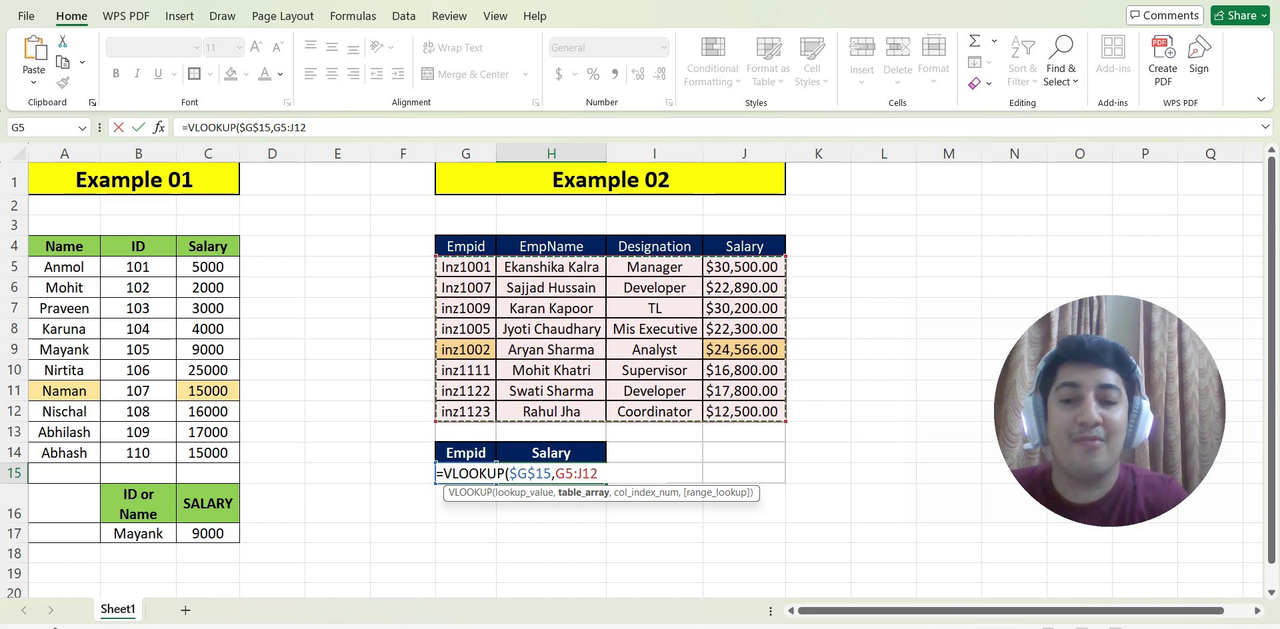
key(F4)
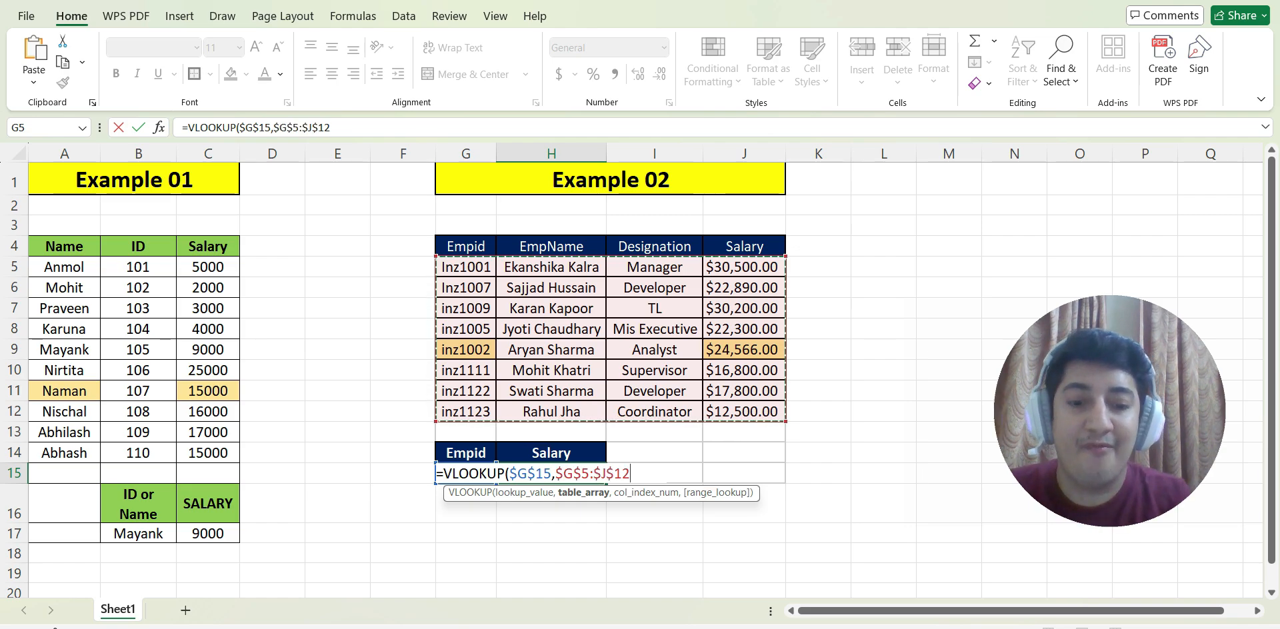
text(,)
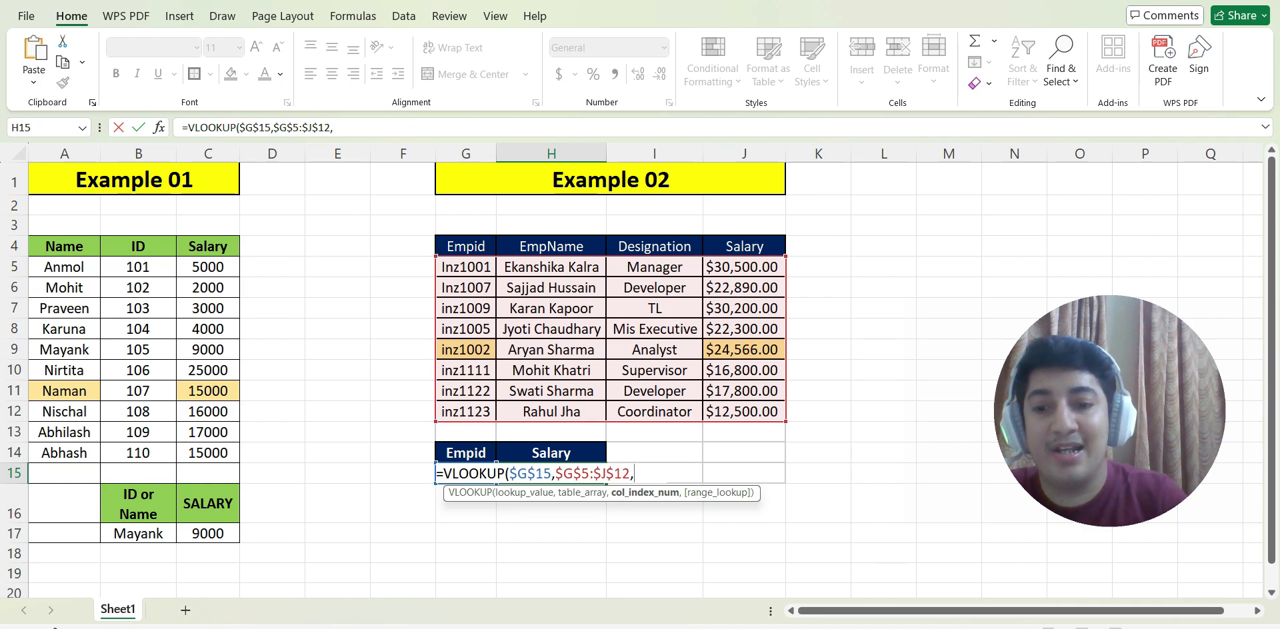
text(4,)
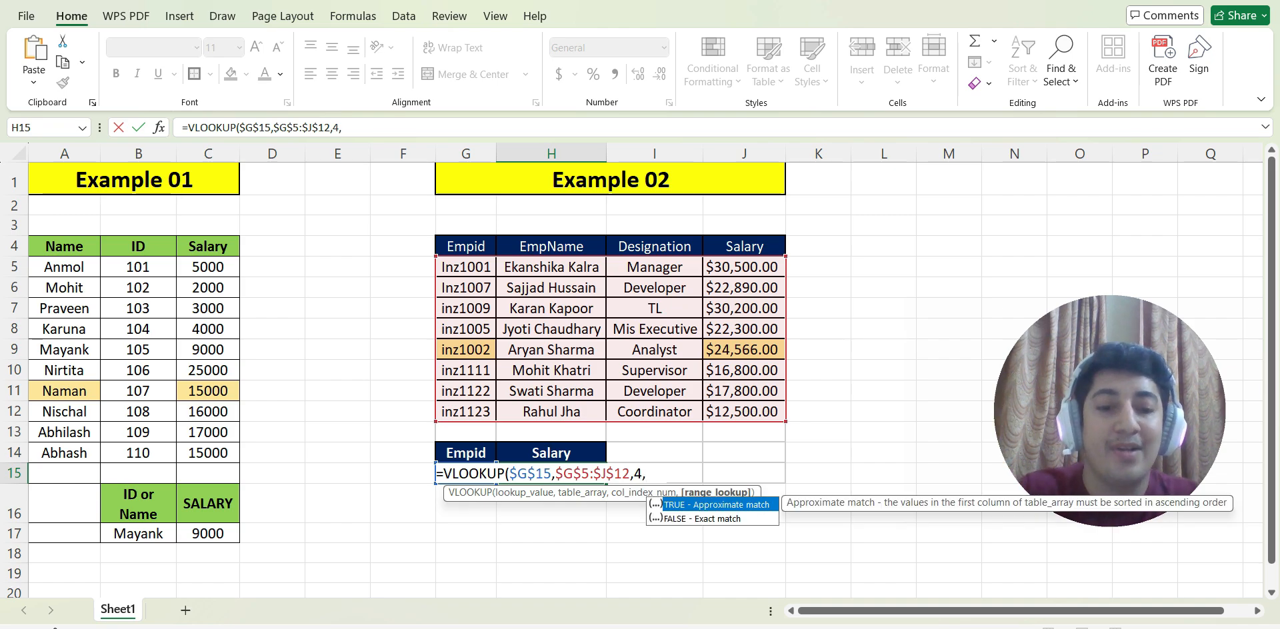
text(0))
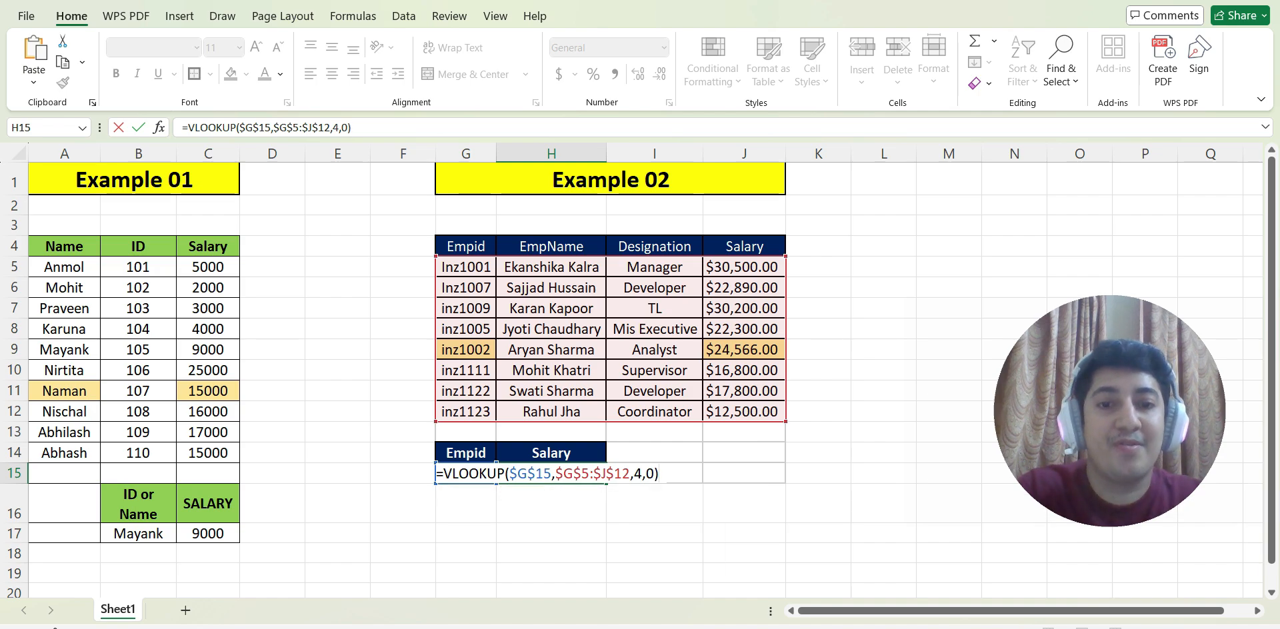
key(Return)
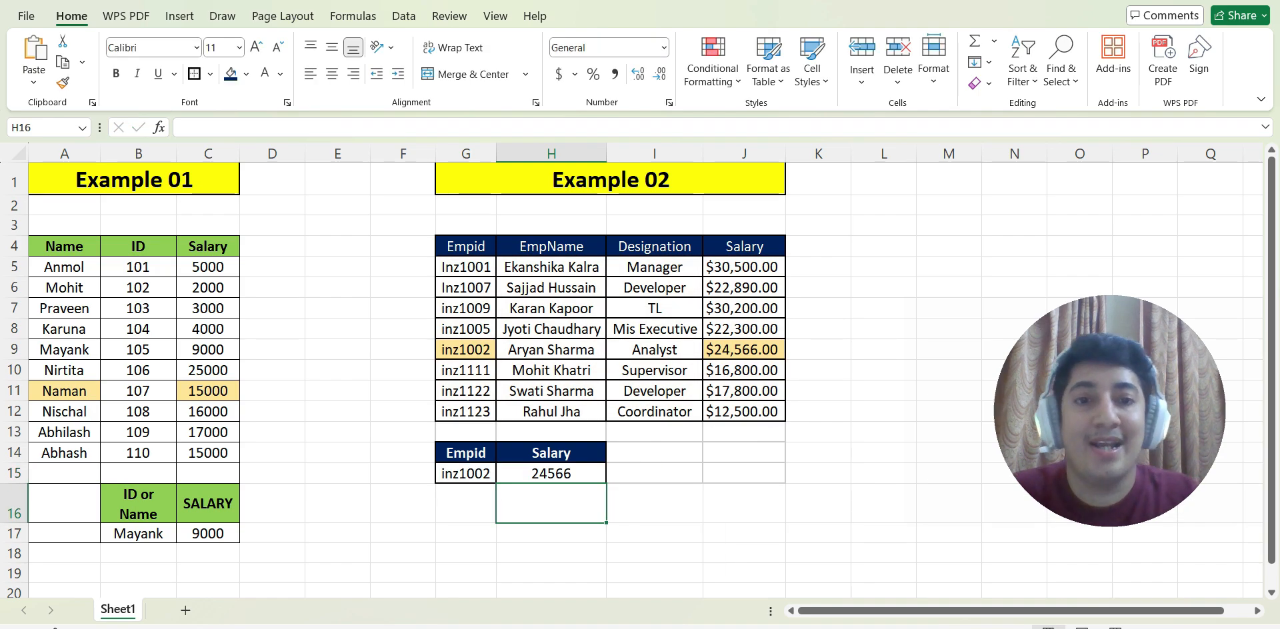
click(551, 474)
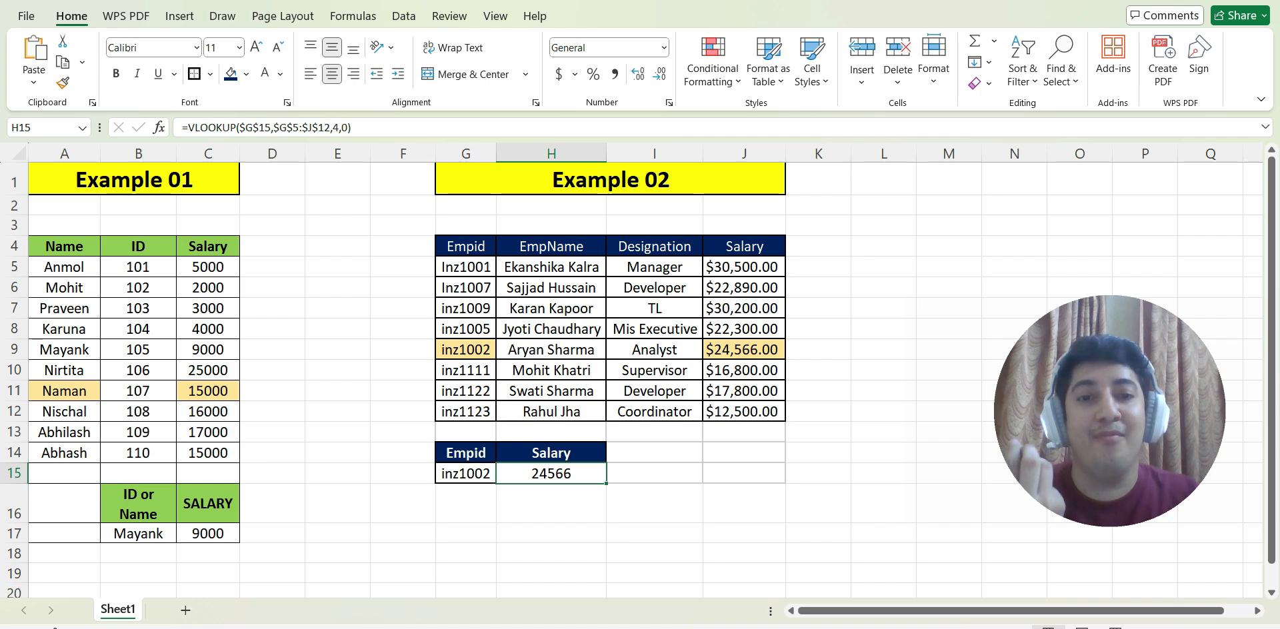
Test the Example 02 lookup by replacing the Empid in G15 with the one listed in G10, and check it against row 10.
double_click(474, 473)
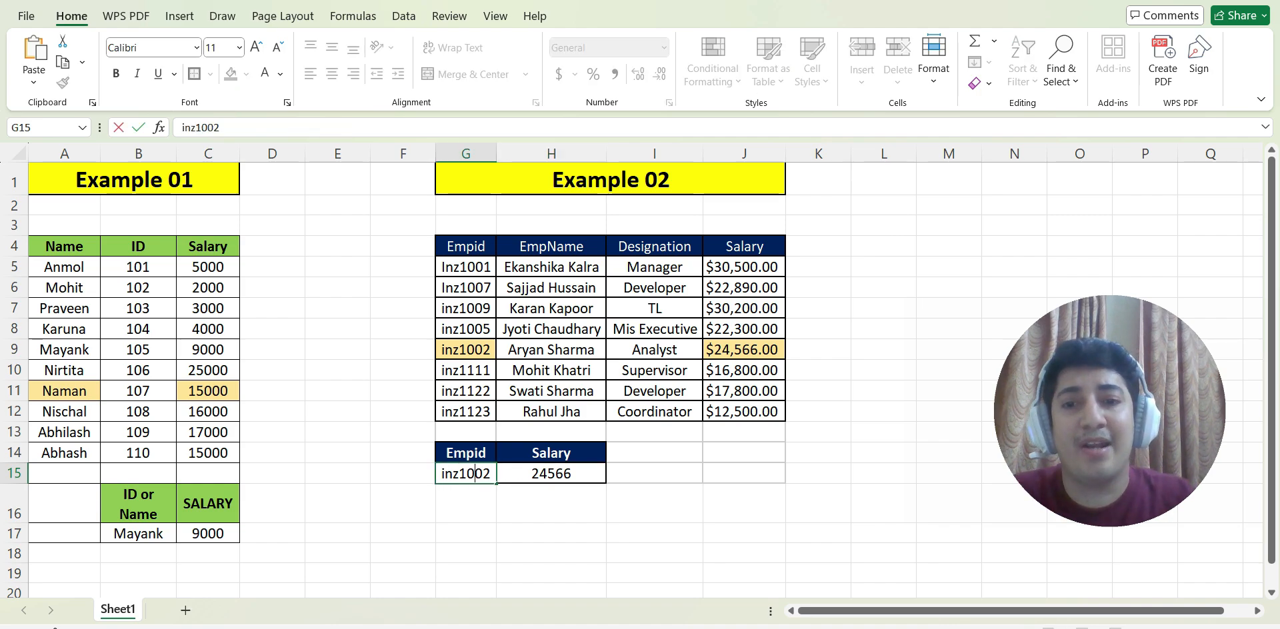
drag(491, 473, 467, 474)
text(111)
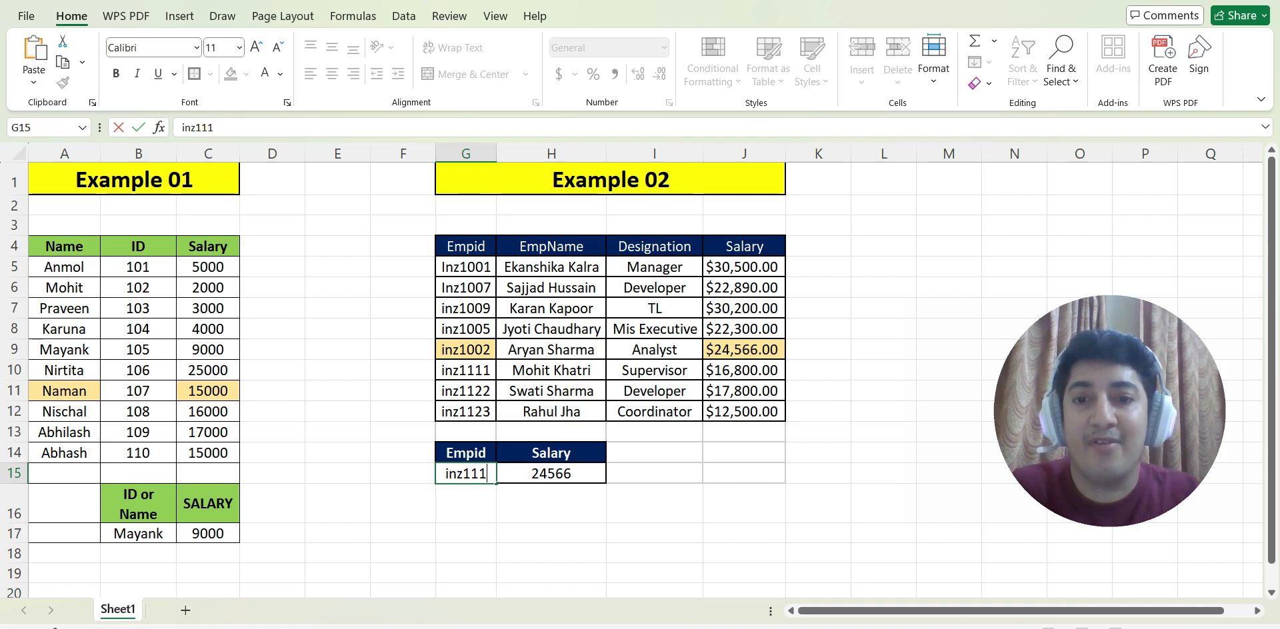
key(Return)
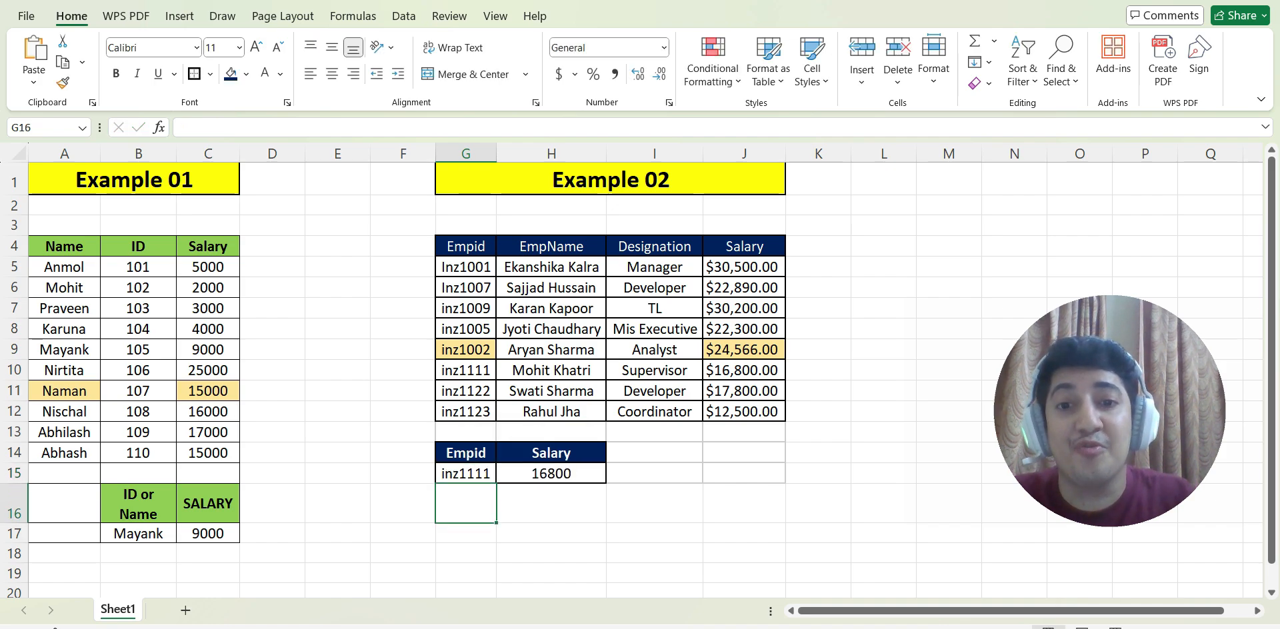
click(551, 370)
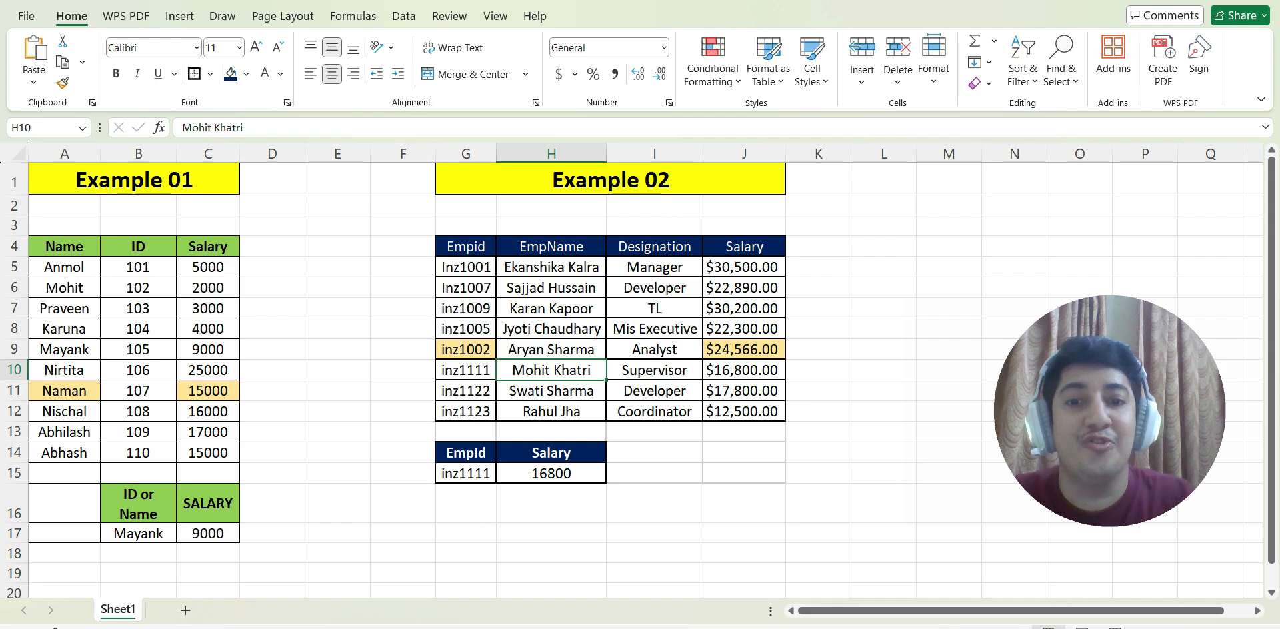
click(744, 371)
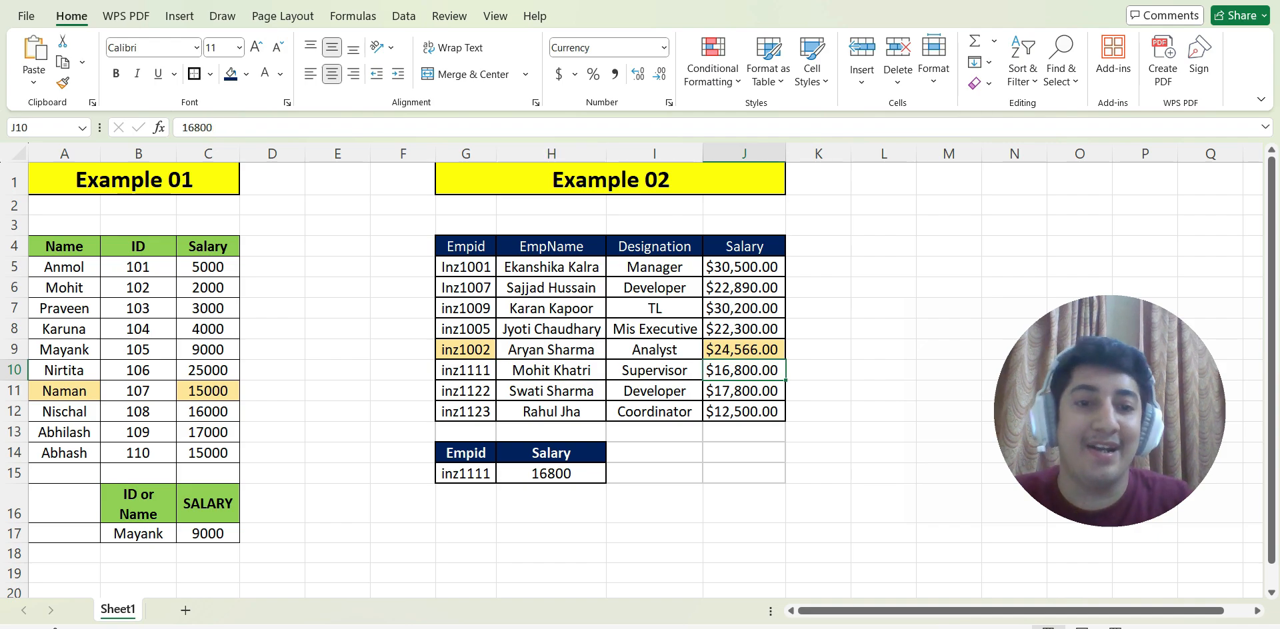